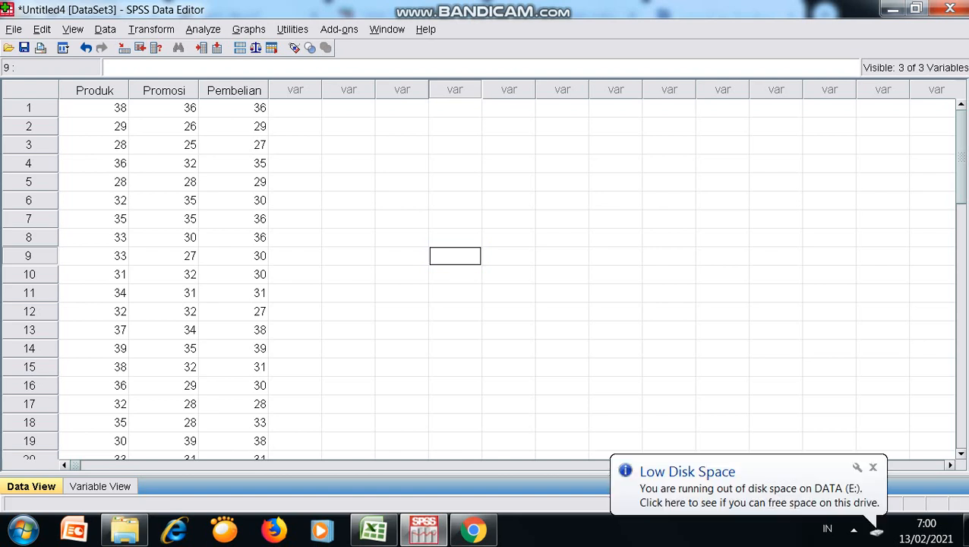
Review the definitions of the variables Produk, Promosi and Pembelian, and return to the data values.
key(ctrl+t)
key(ctrl+t)
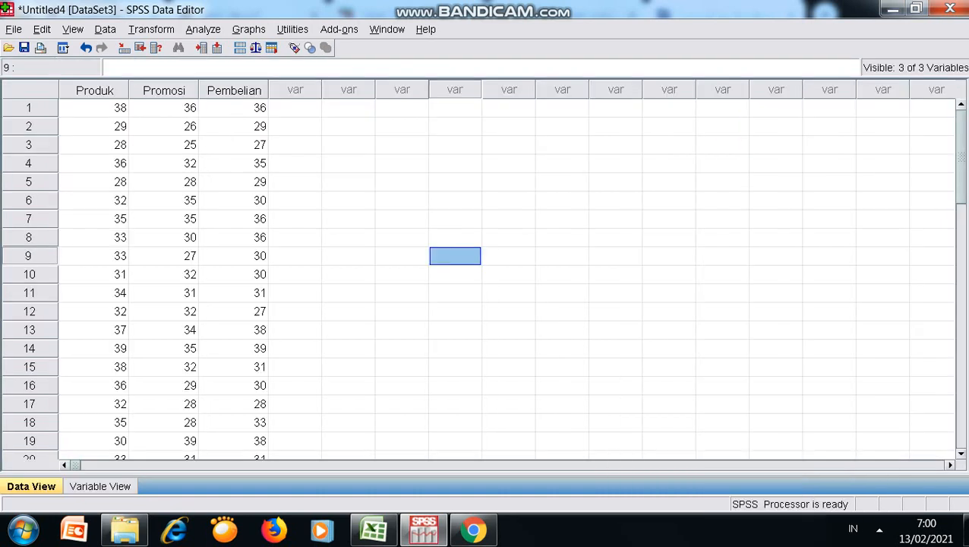
key(ctrl+t)
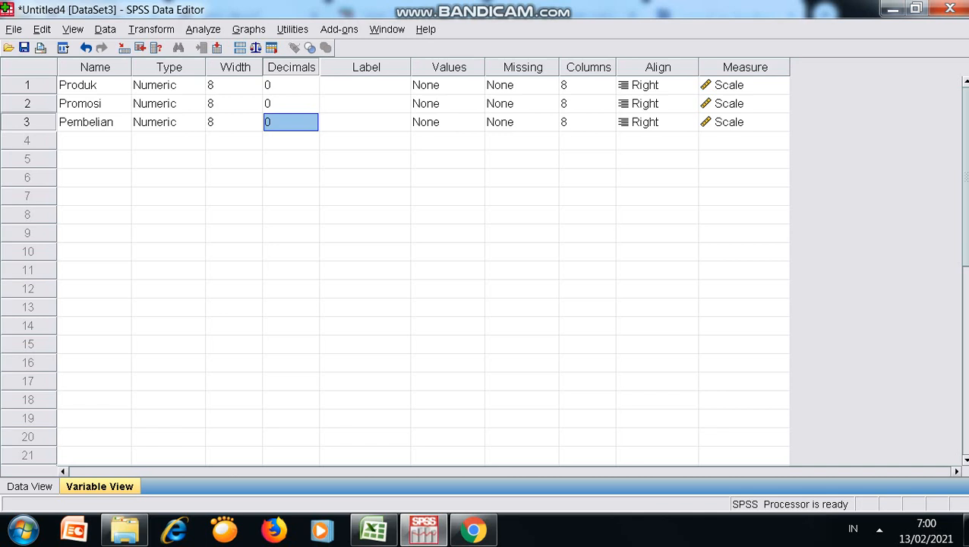
click(30, 486)
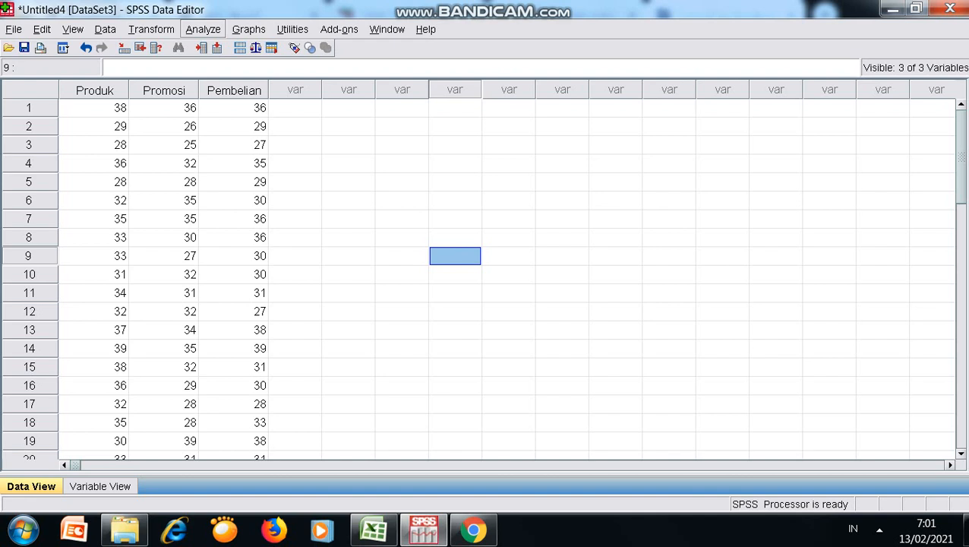
Open a linear regression analysis and clear its dependent variable Pembelian and its independent variables Produk and Promosi.
click(203, 28)
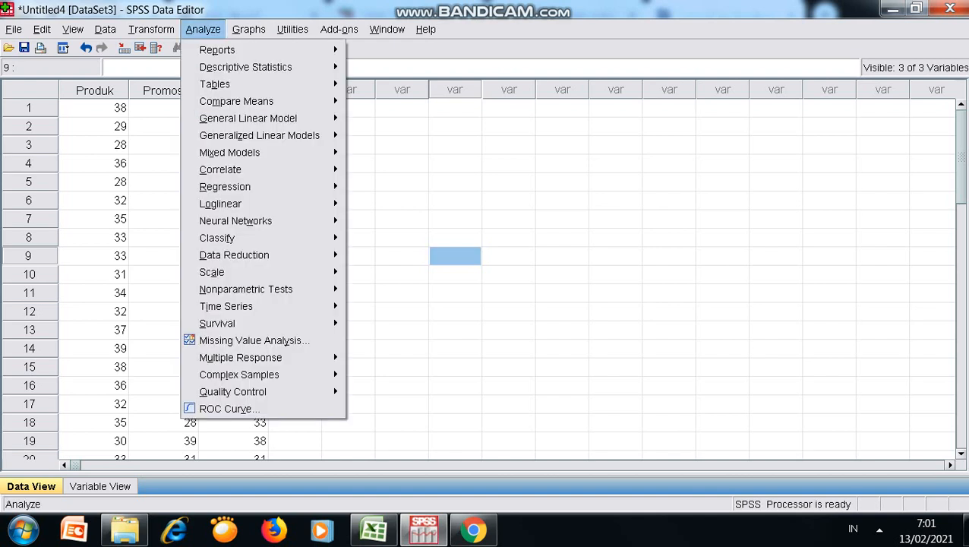
mouse_move(228, 186)
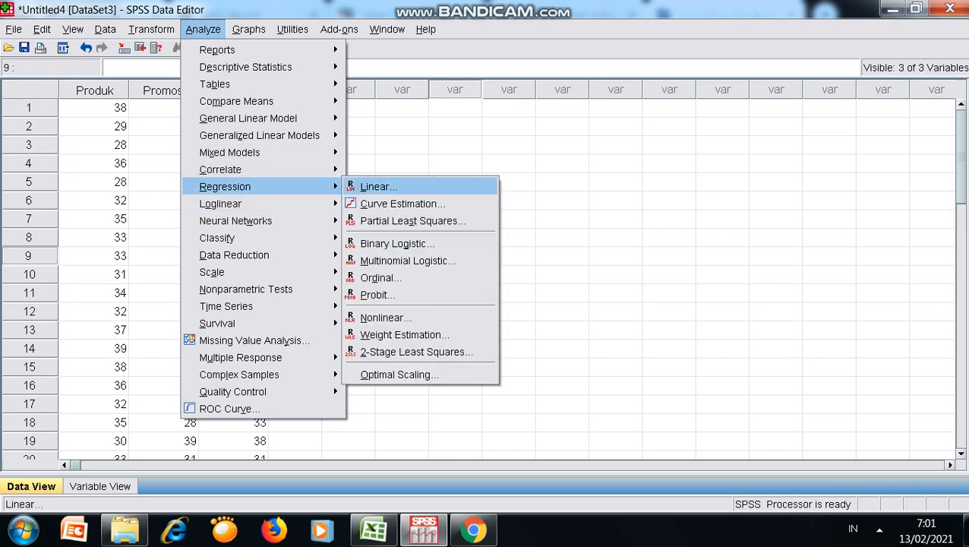
click(377, 186)
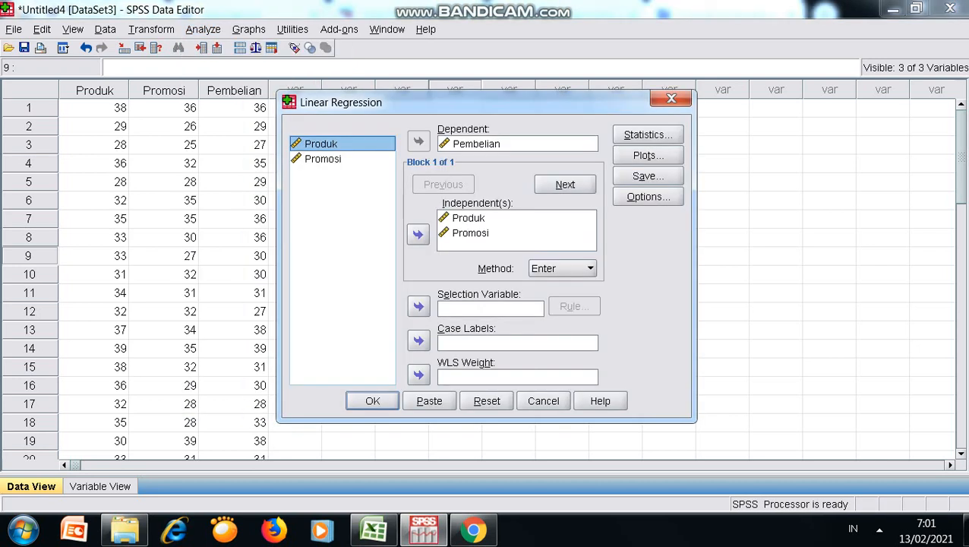
click(486, 143)
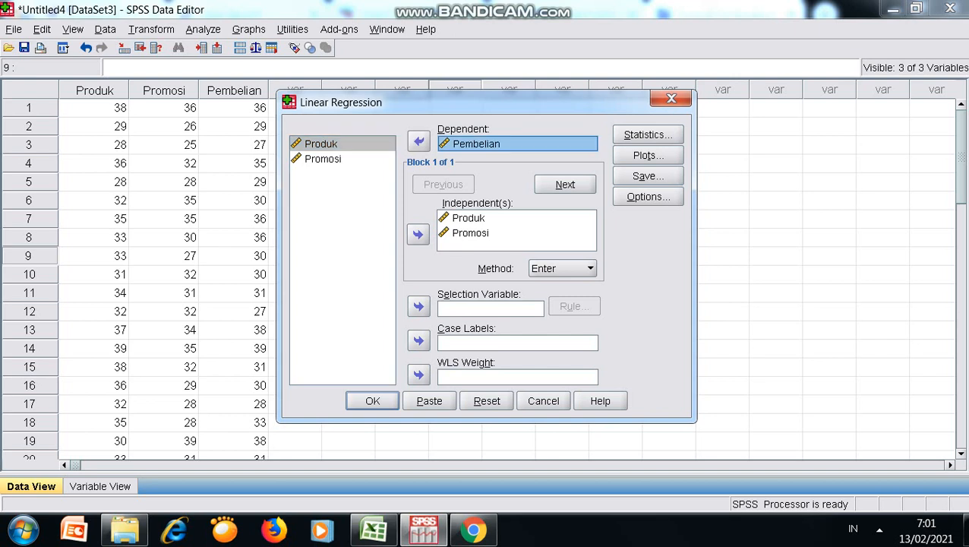
click(419, 142)
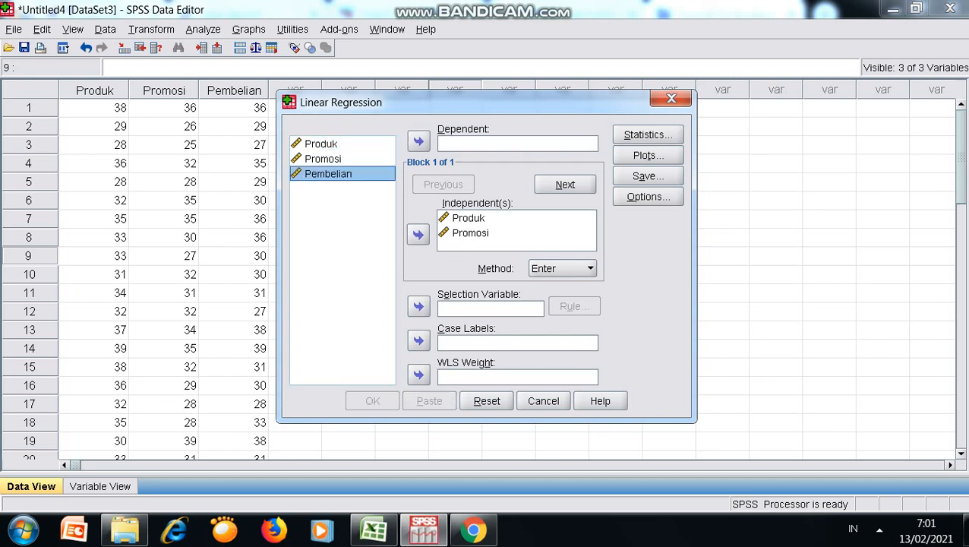
click(469, 218)
shift+click(470, 233)
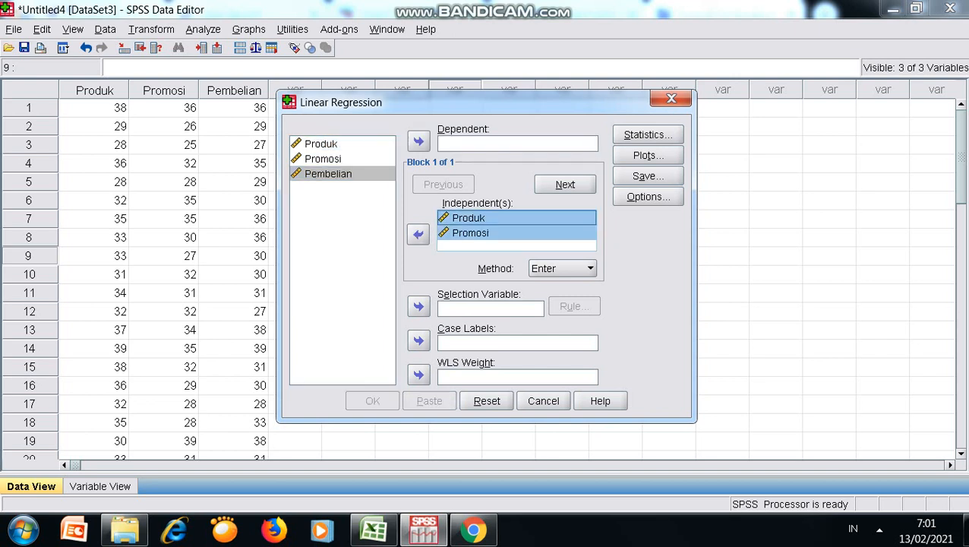
click(417, 234)
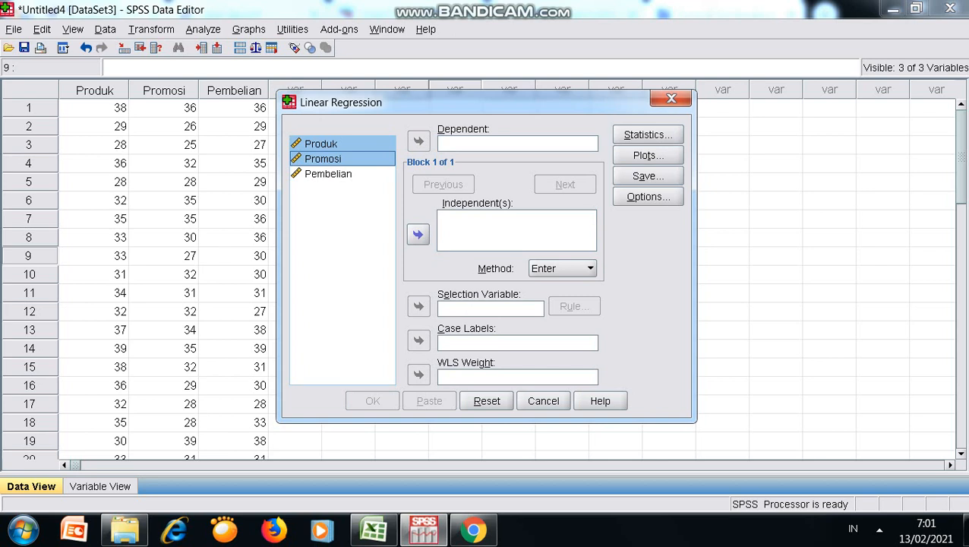
Assign Pembelian as the dependent variable and Produk and Promosi as the independent variables of the linear regression.
click(329, 174)
click(419, 141)
click(323, 158)
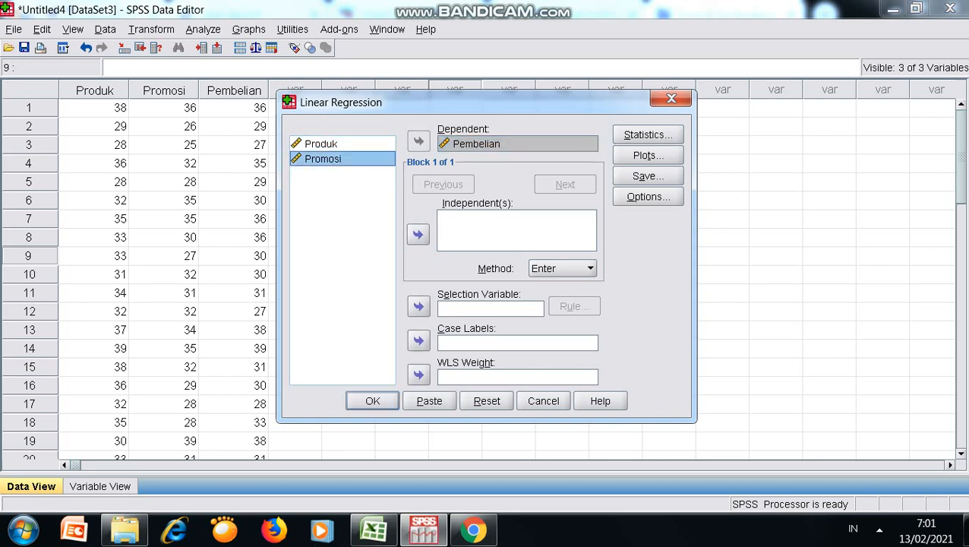
shift+click(322, 144)
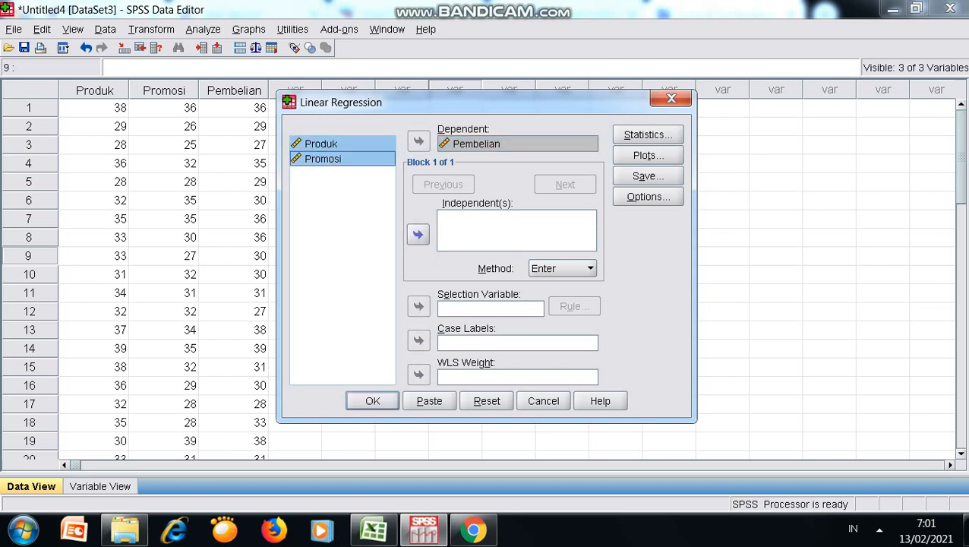
click(418, 234)
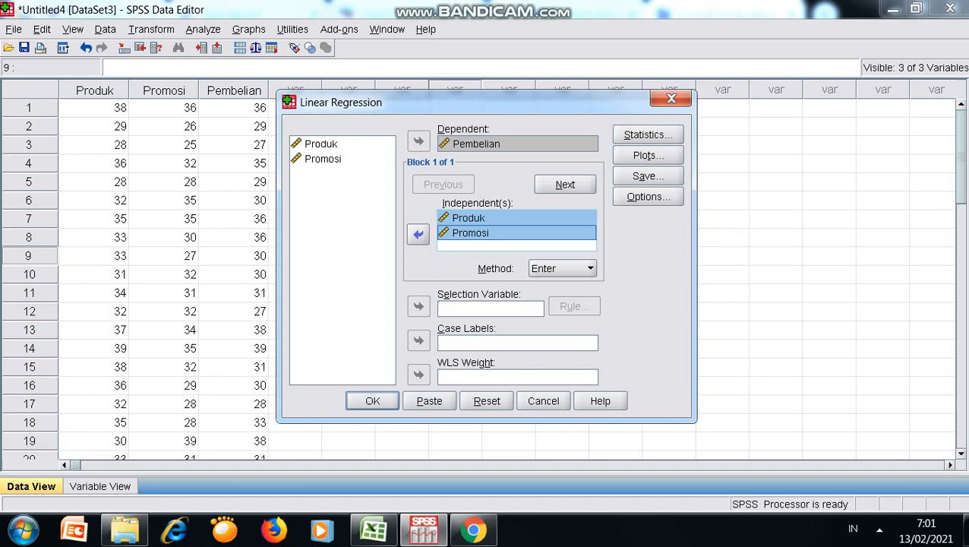
Run the linear regression with collinearity diagnostics added to its statistics, and select the Coefficients table in the output.
click(648, 134)
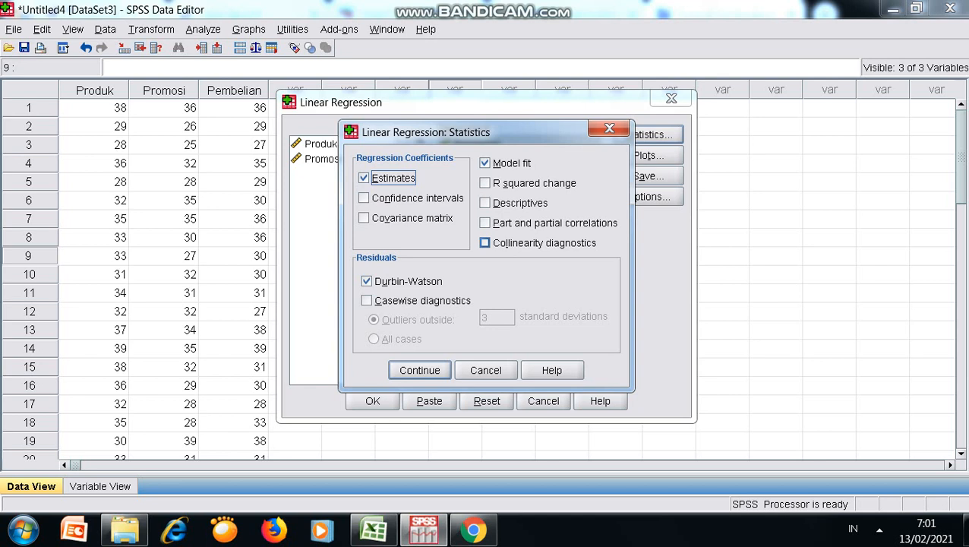
click(486, 243)
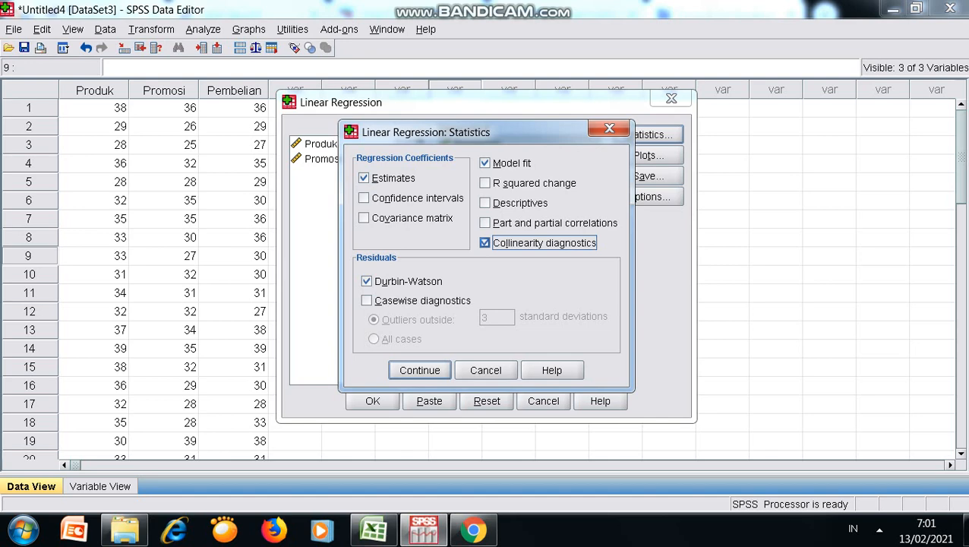
click(420, 371)
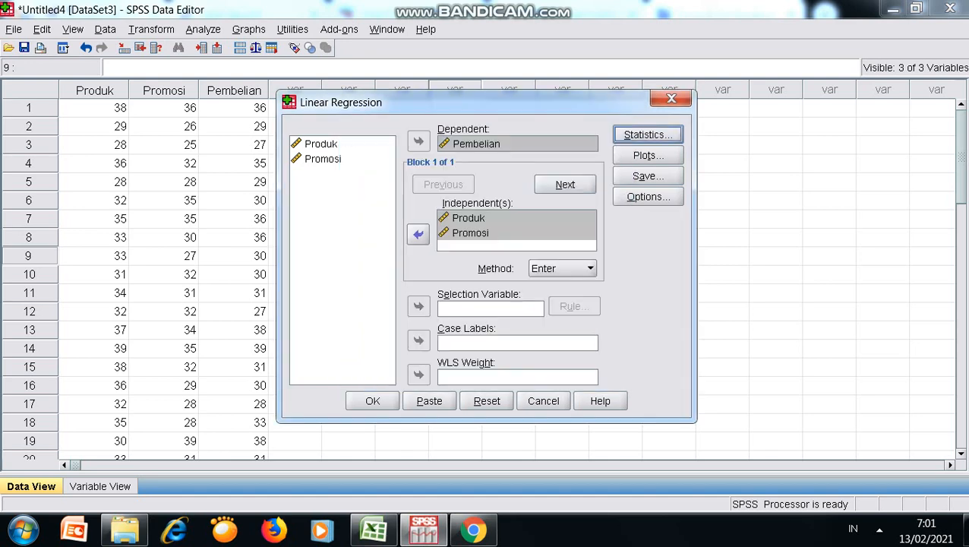
click(372, 401)
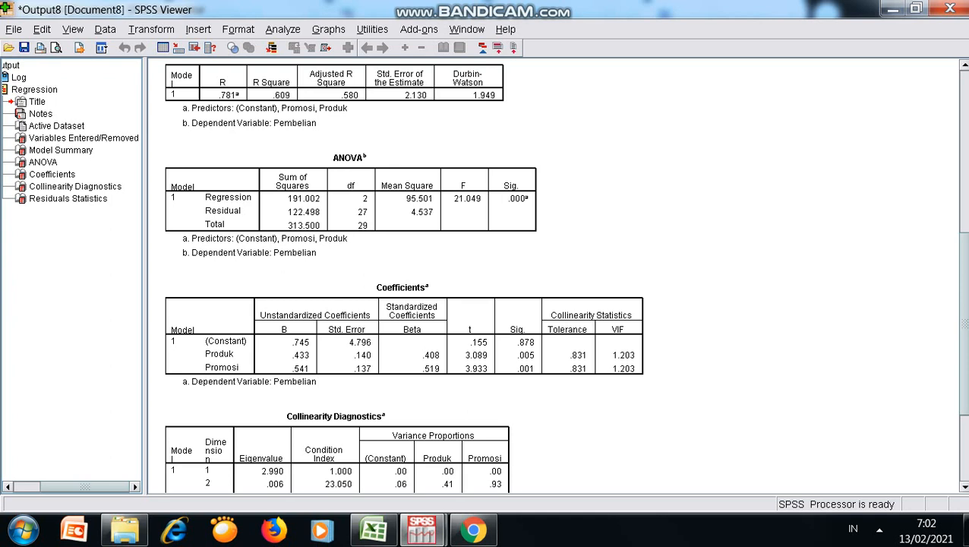
click(405, 335)
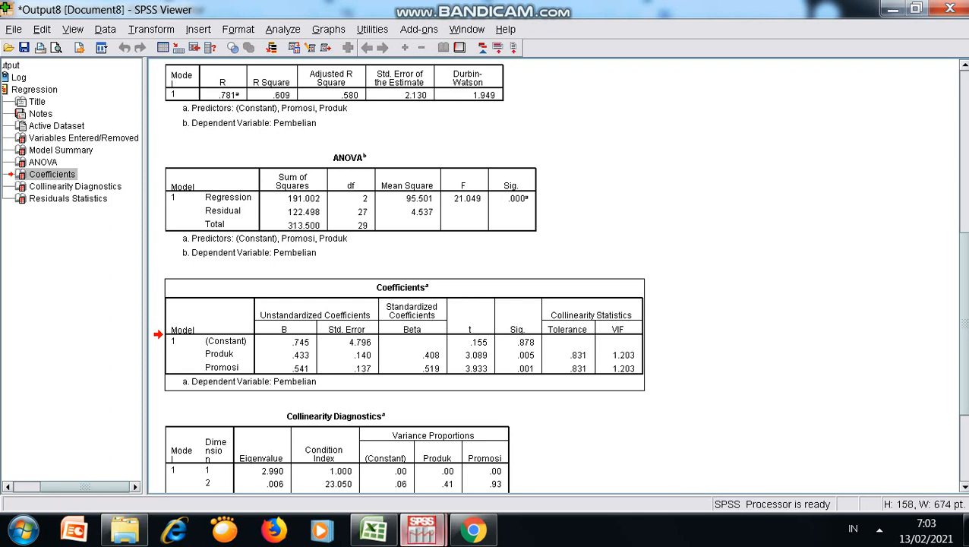
Run the linear regression again on the dataset with a residual scatterplot of *SRESID on Y against *ZPRED on X.
mouse_move(422, 530)
click(332, 448)
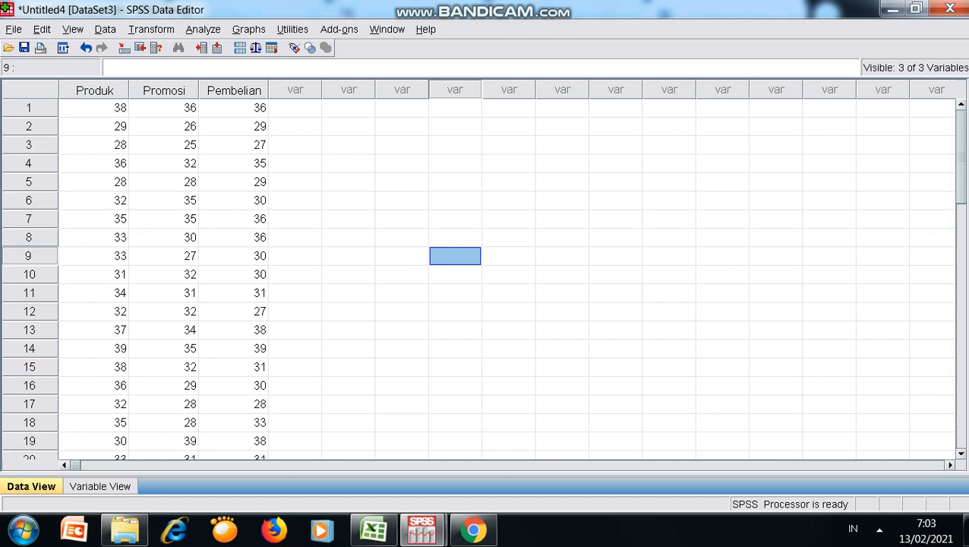
click(203, 29)
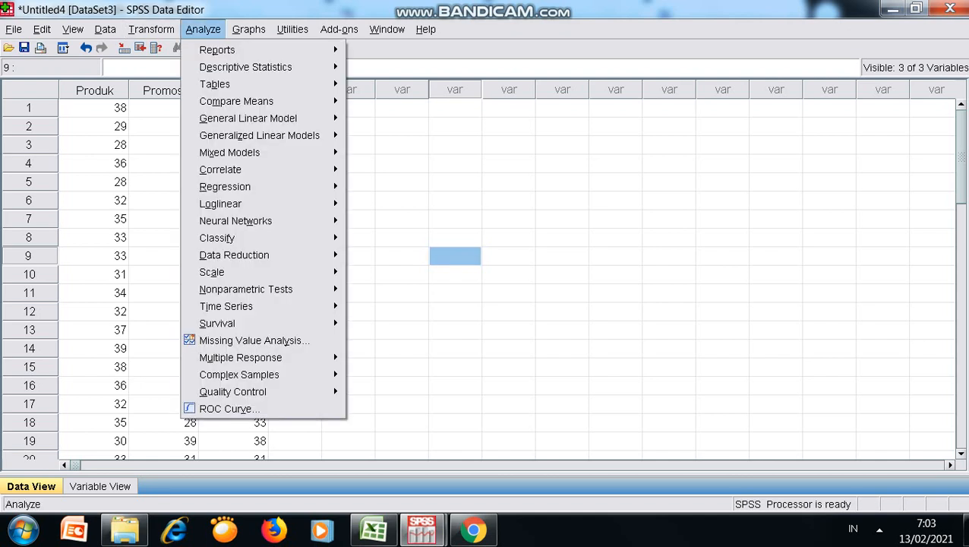
mouse_move(225, 186)
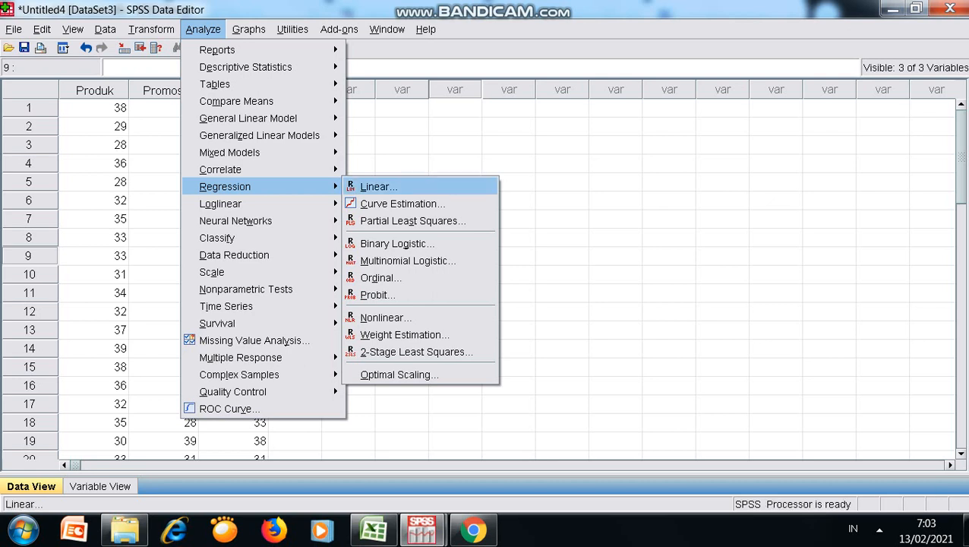
click(378, 187)
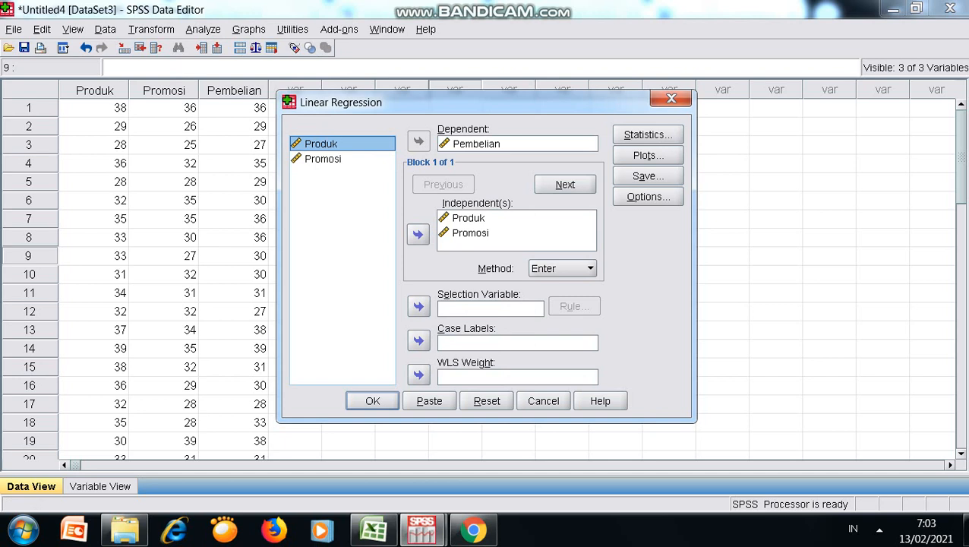
click(648, 156)
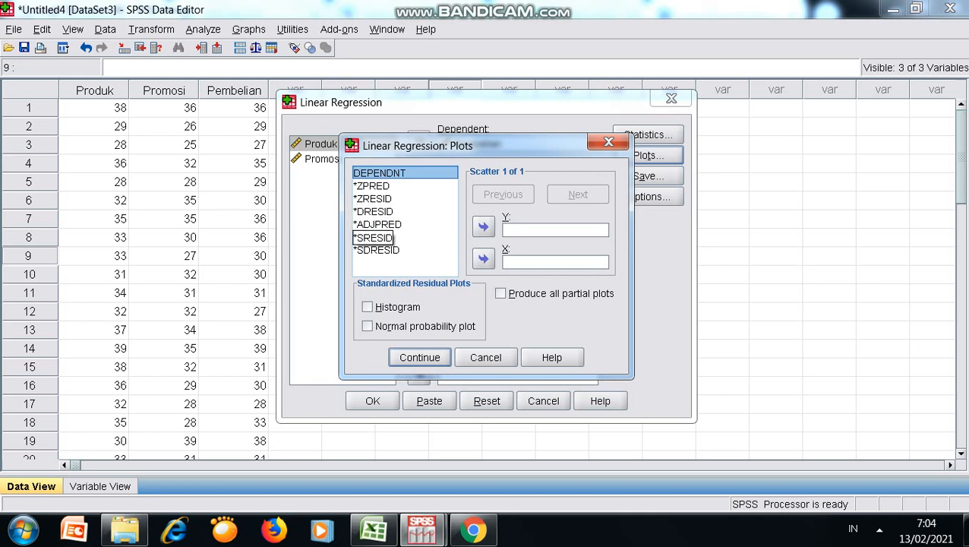
click(373, 238)
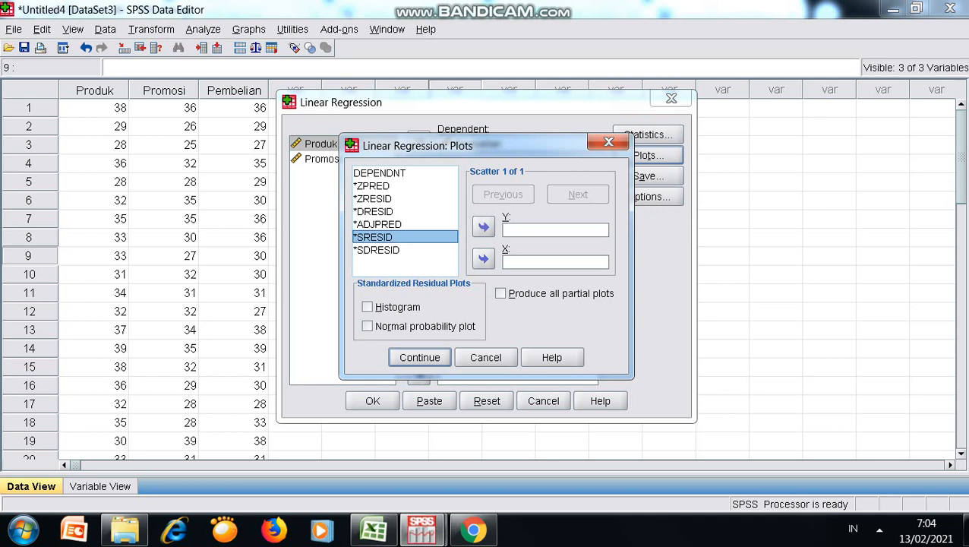
click(483, 227)
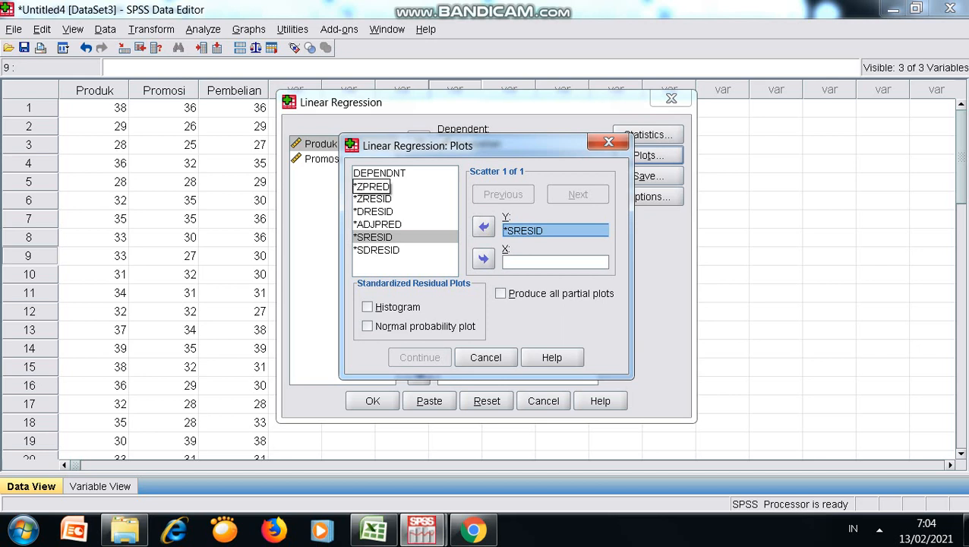
click(372, 186)
click(483, 258)
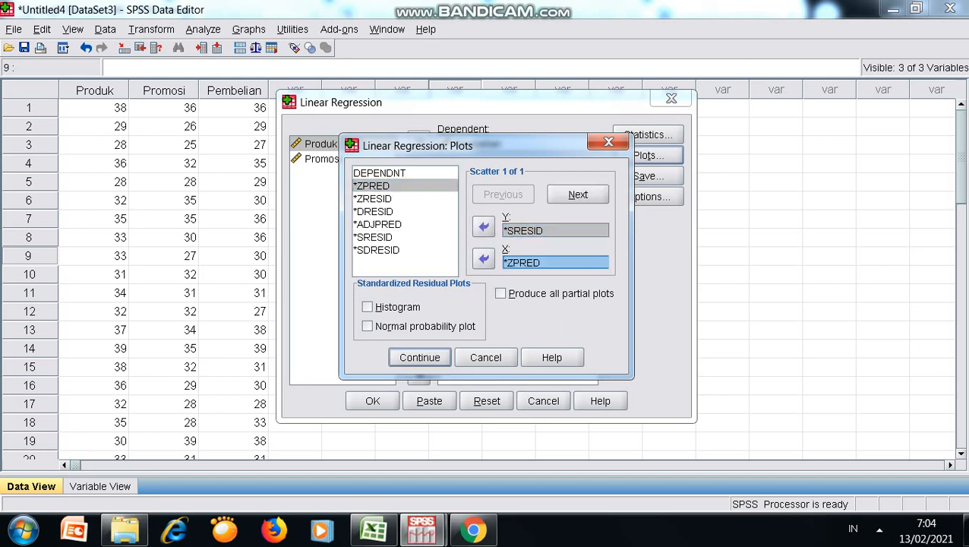
click(420, 358)
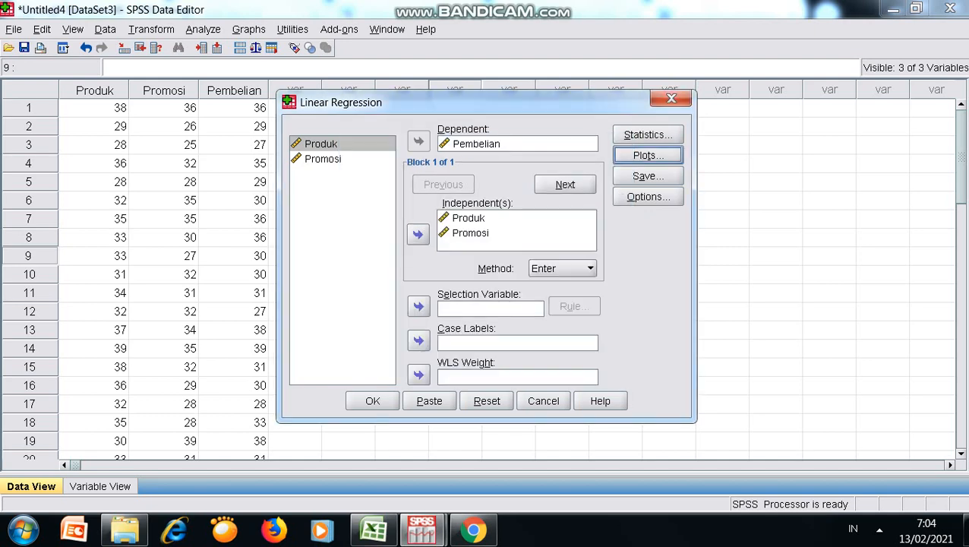
click(372, 400)
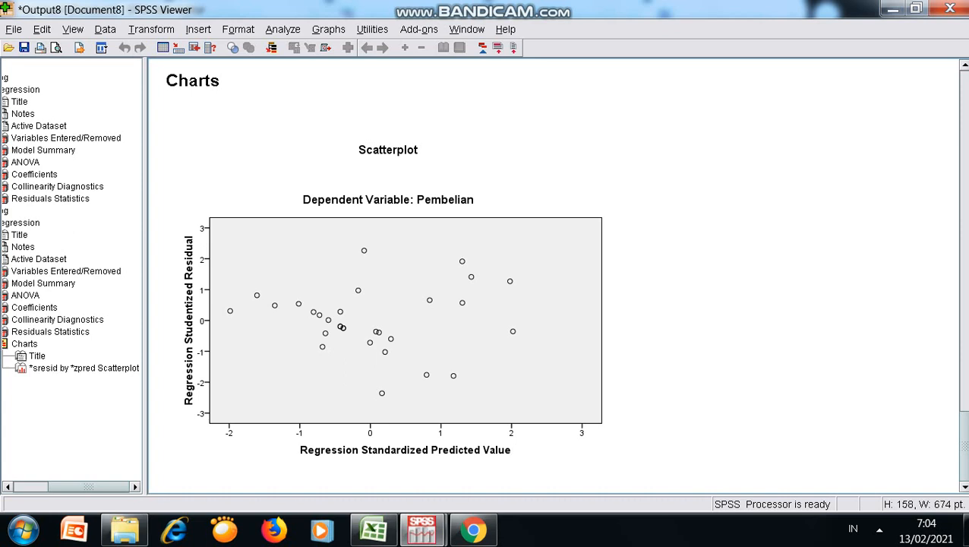
Reopen the linear regression on the dataset and clear Pembelian from the dependent and Produk and Promosi from the independent variables.
click(422, 530)
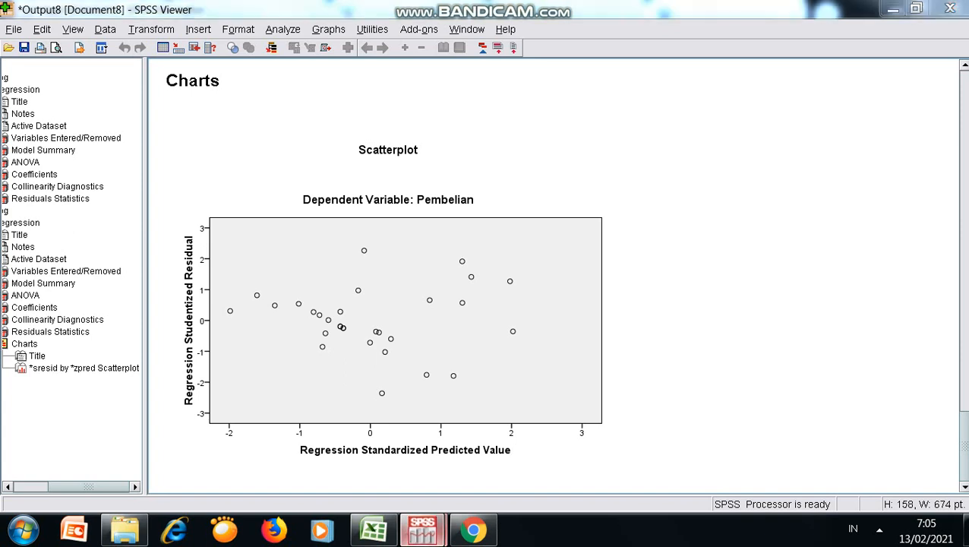
click(326, 437)
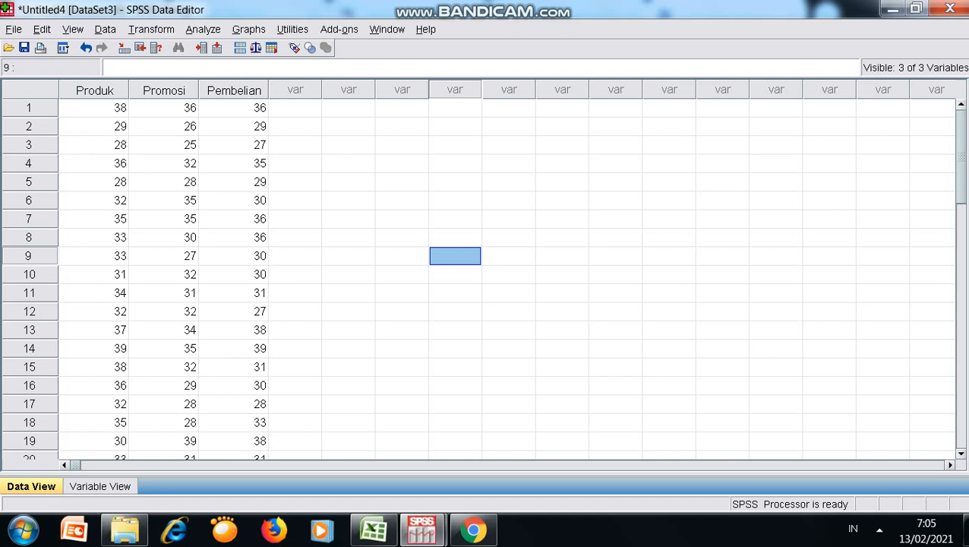
click(202, 29)
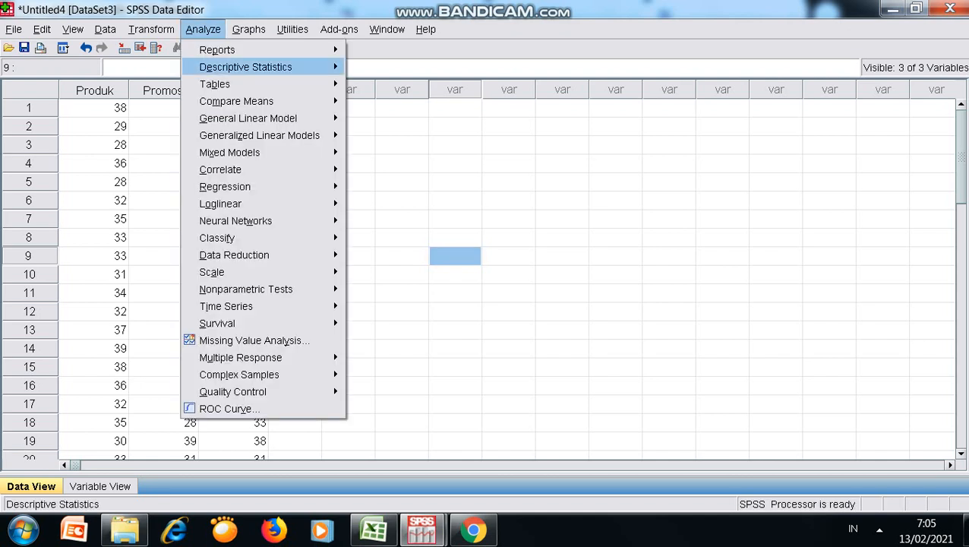
mouse_move(228, 187)
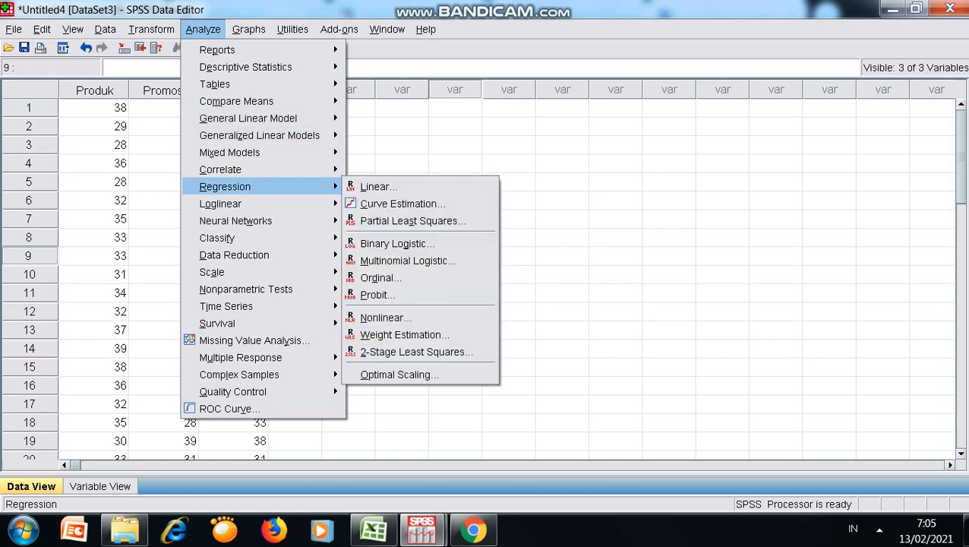
click(377, 186)
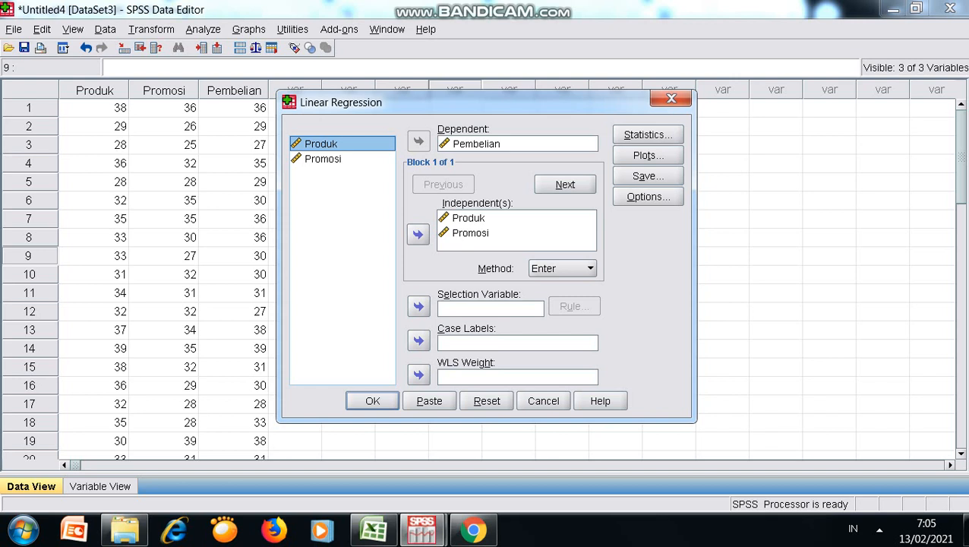
click(487, 143)
click(419, 141)
click(479, 218)
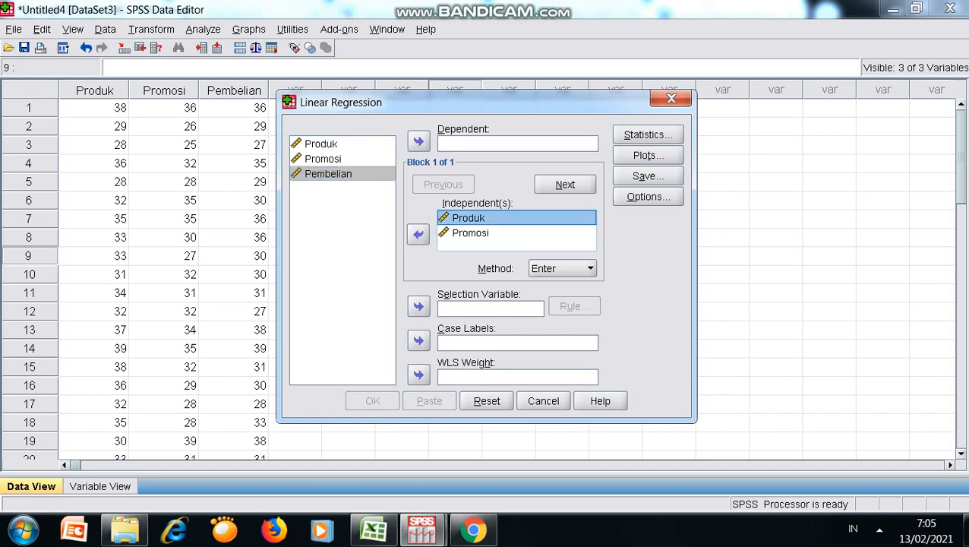
key(ctrl+a)
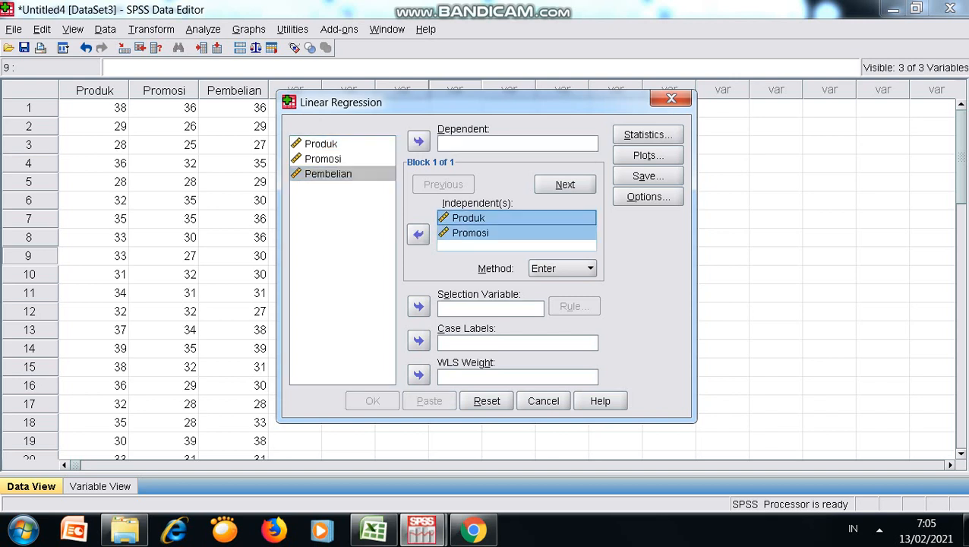
click(418, 234)
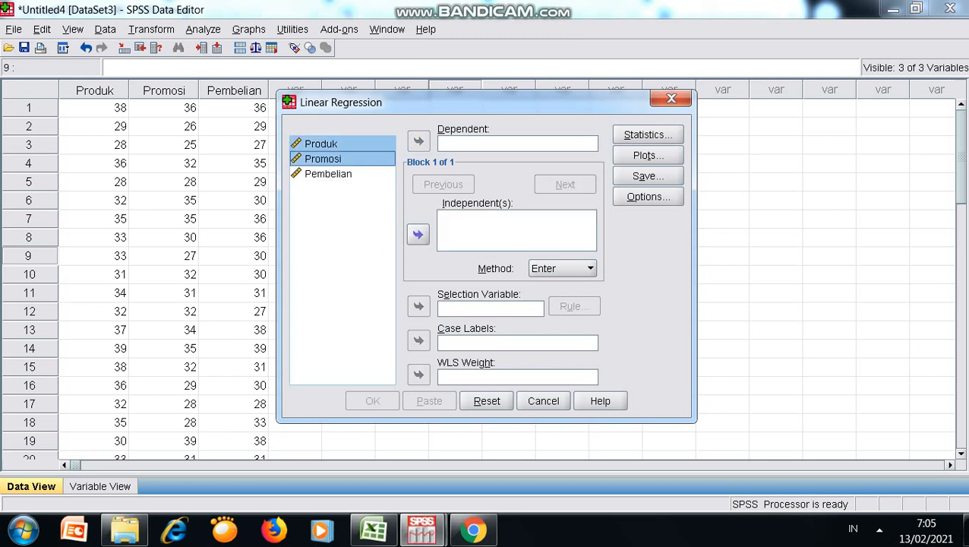
Assign Pembelian as the dependent variable and both Produk and Promosi as the independent variables.
click(328, 174)
click(418, 141)
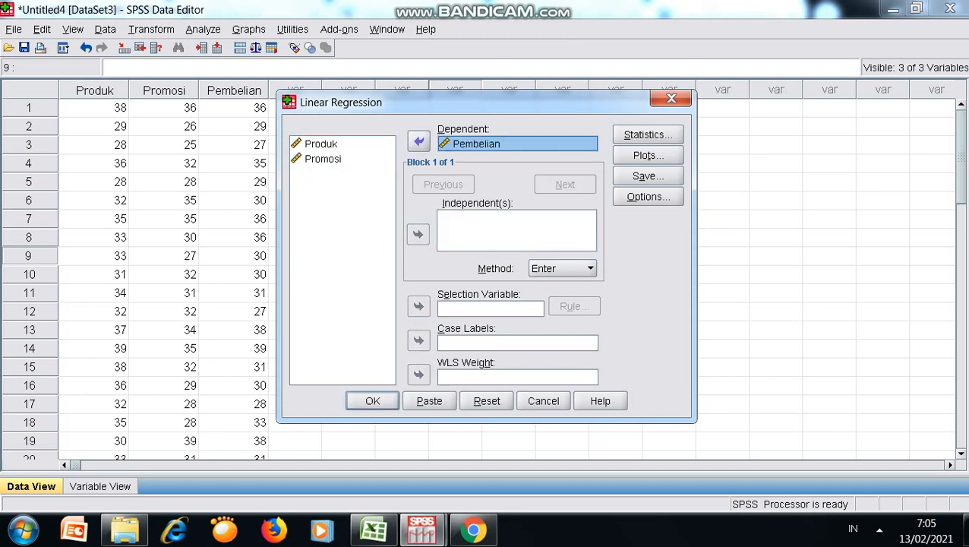
click(321, 145)
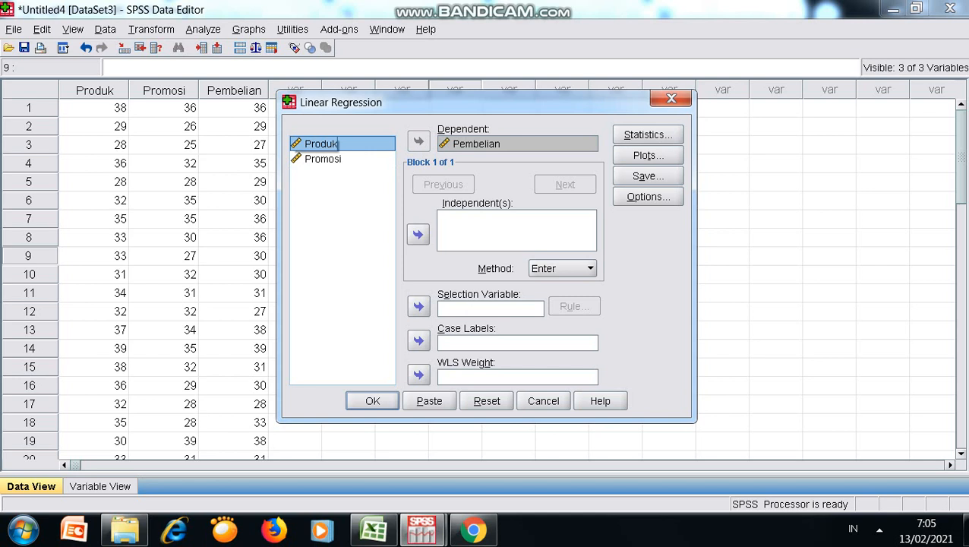
key(ctrl+a)
click(418, 234)
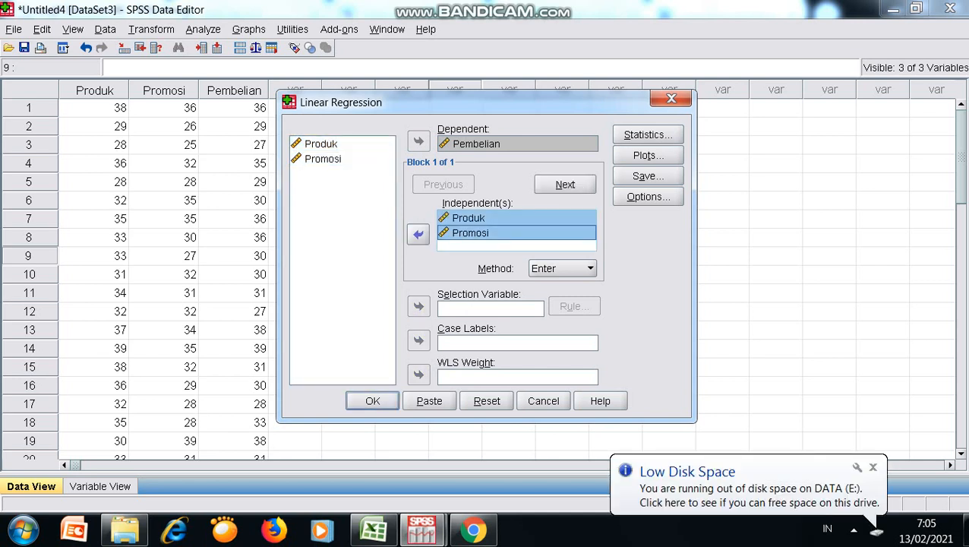
Run the linear regression with its unstandardized residuals saved to the dataset.
click(648, 176)
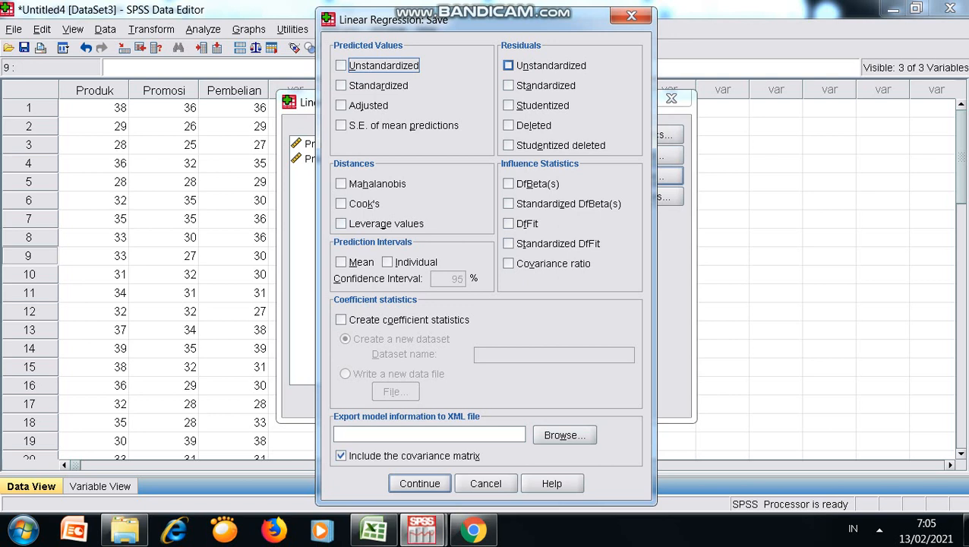
click(508, 66)
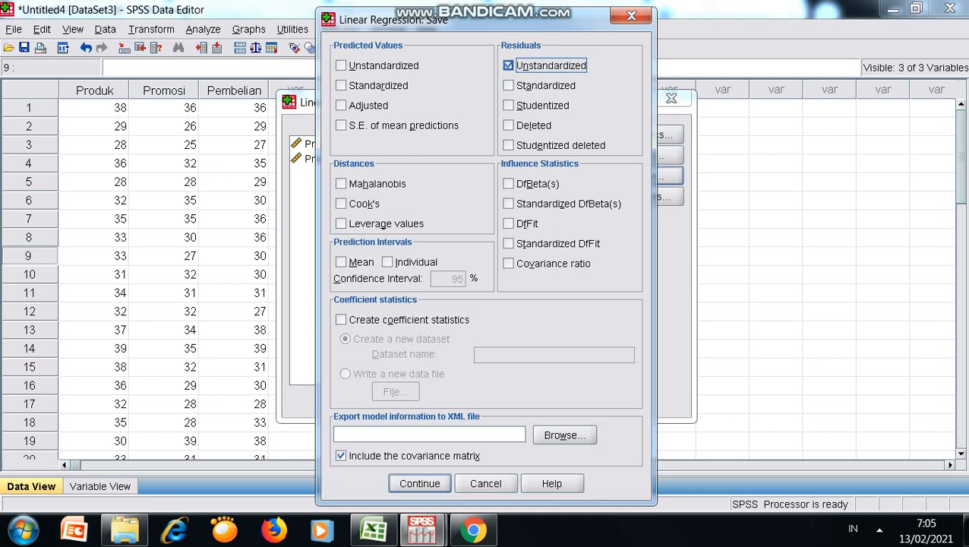
click(419, 484)
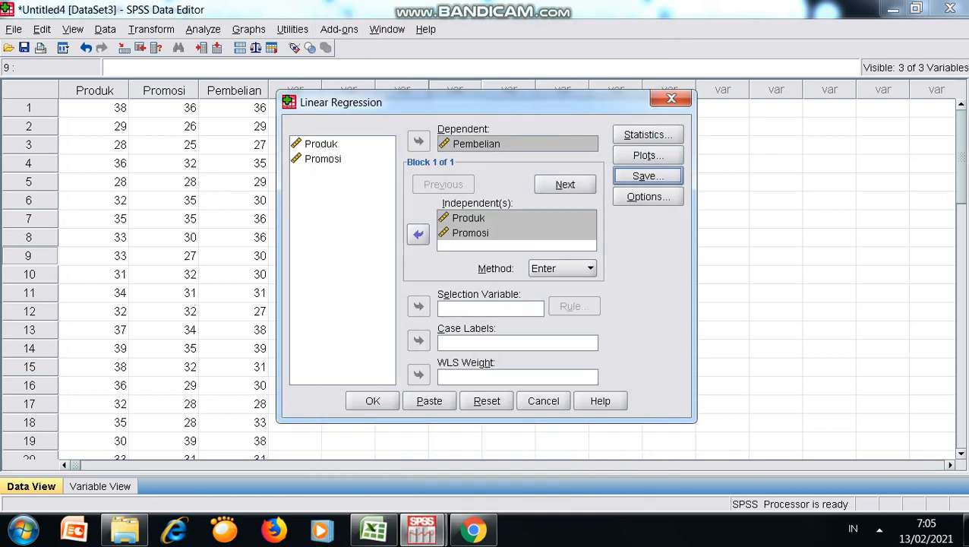
click(372, 400)
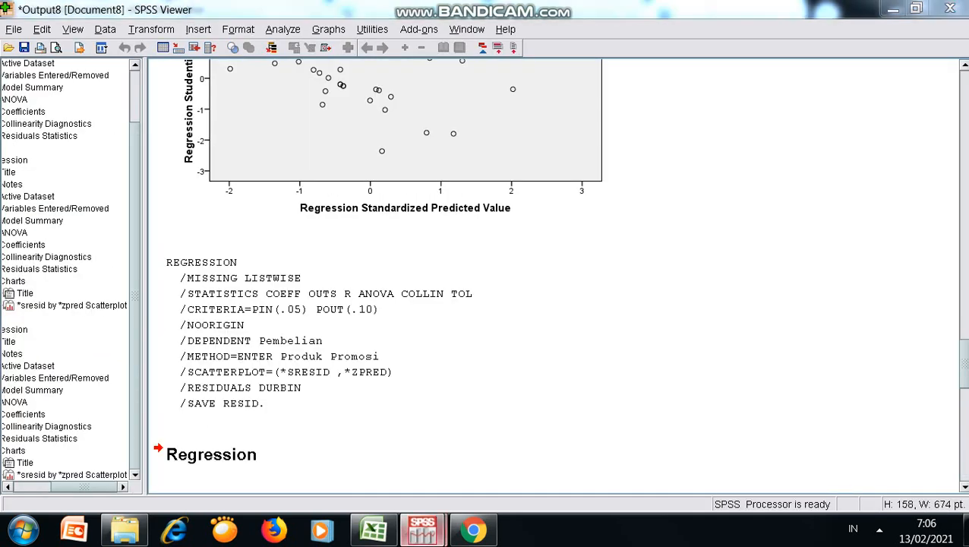
Set up a computed variable abs_res in the dataset with the numeric expression abs(res_1).
mouse_move(423, 530)
click(327, 433)
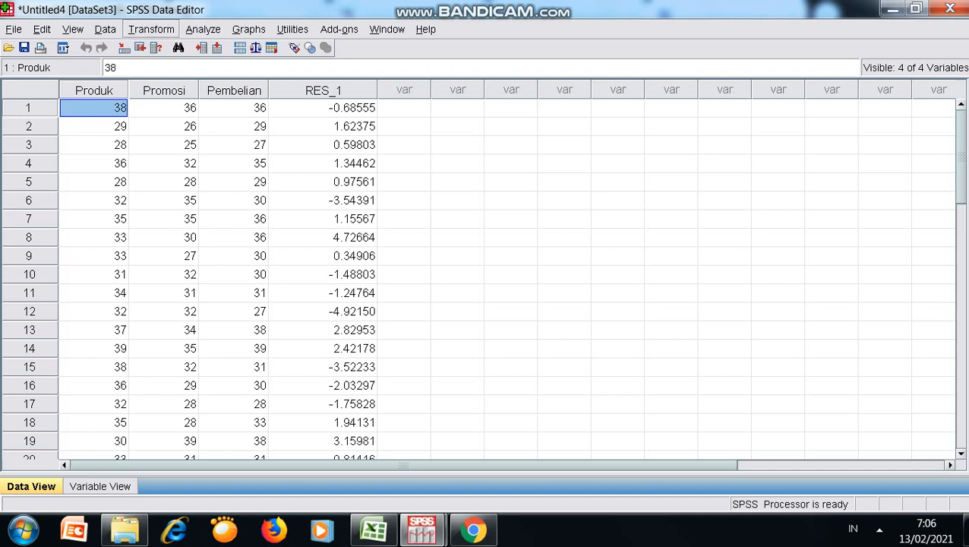
click(151, 30)
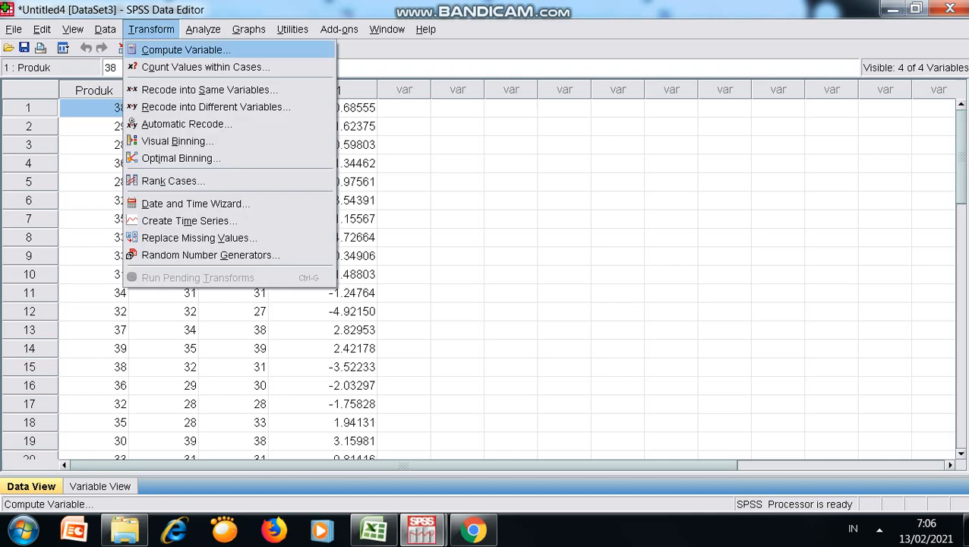
click(185, 49)
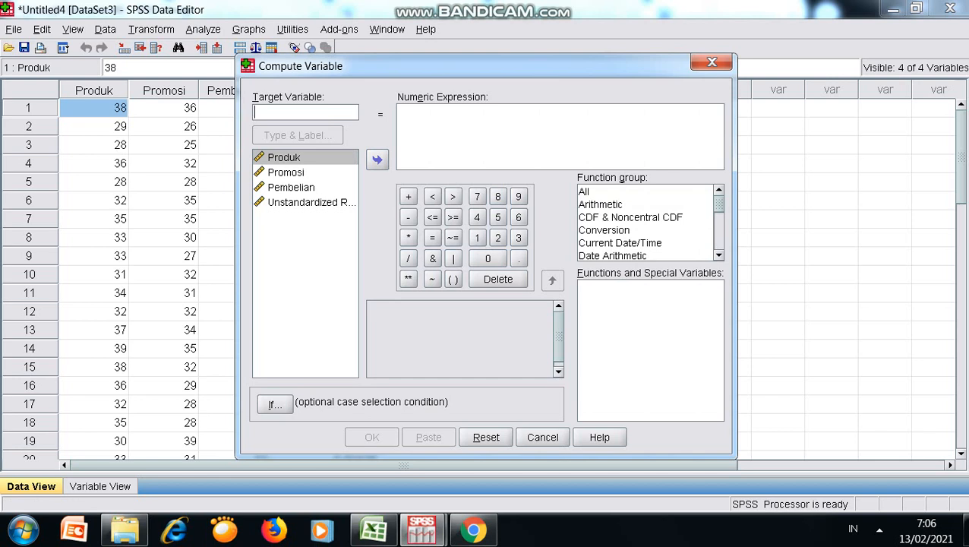
text(ab)
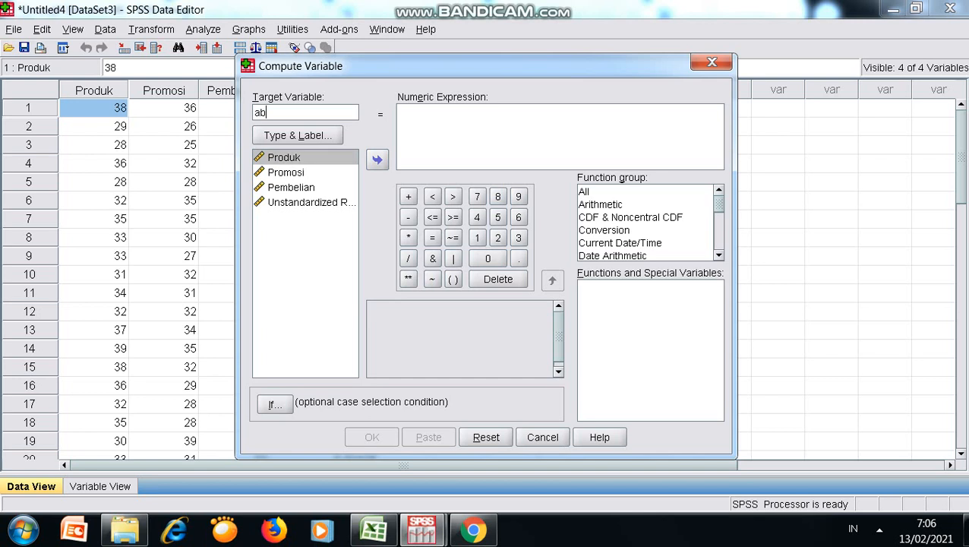
text(s_res)
click(456, 123)
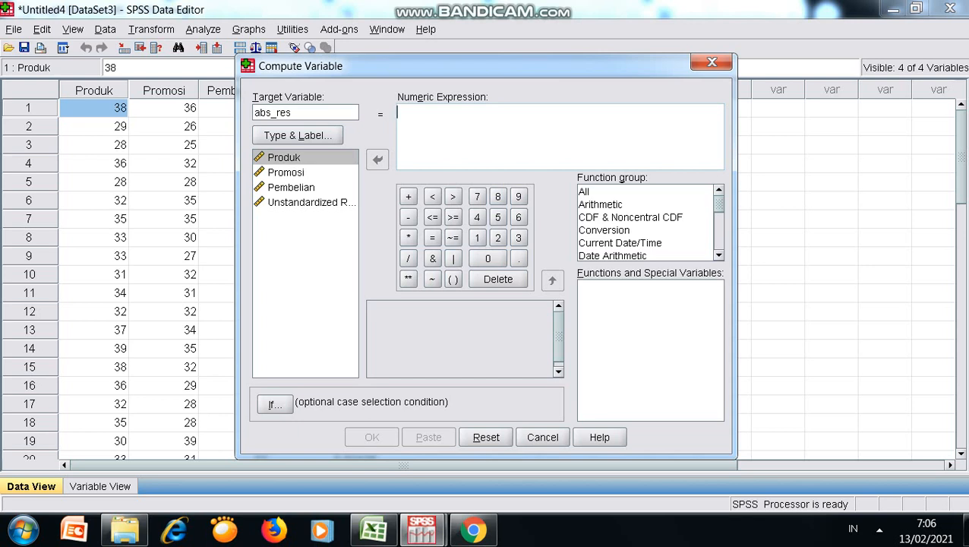
text(abs)
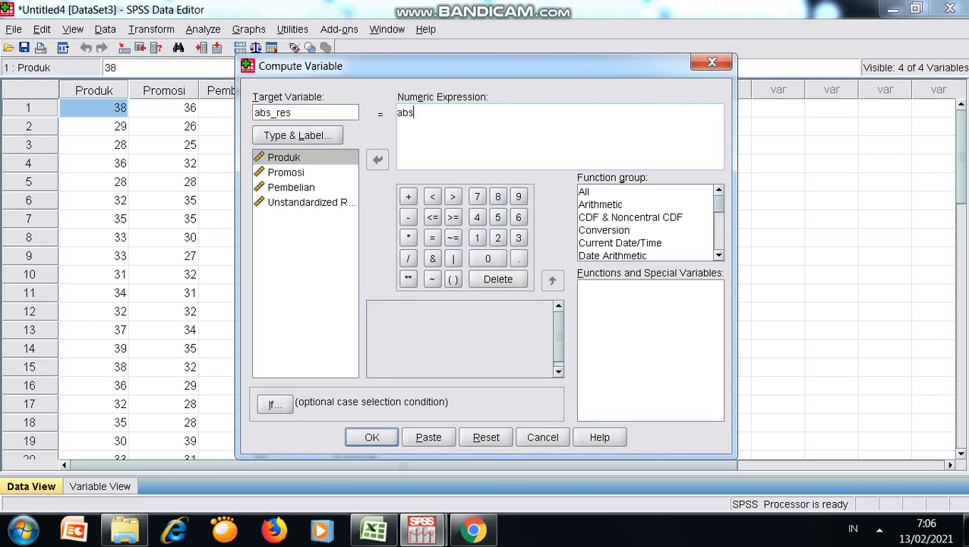
text(())
key(Left)
text(res_1)
Label the computed variable "Absolud Residual" with numeric type and compute it.
click(298, 135)
click(494, 217)
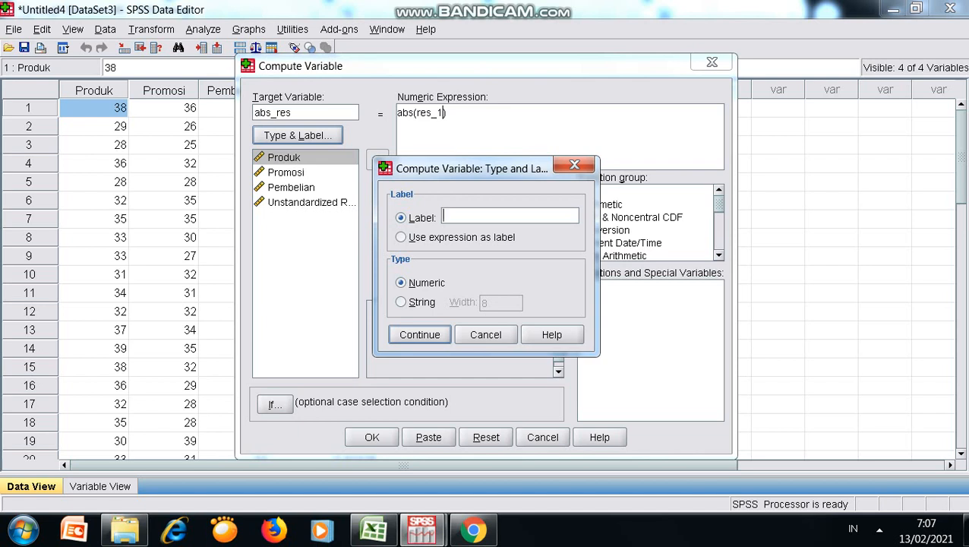
text(Absolud Residual)
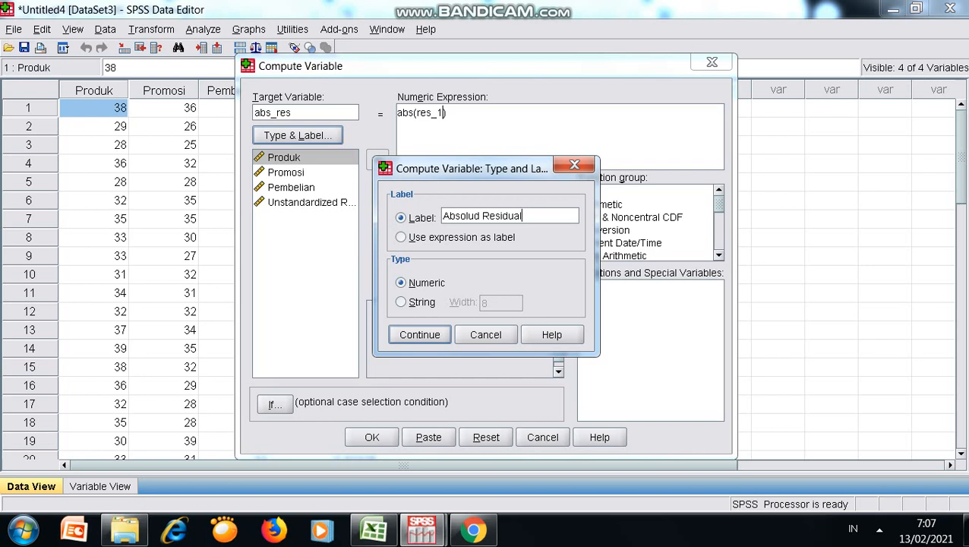
key(Return)
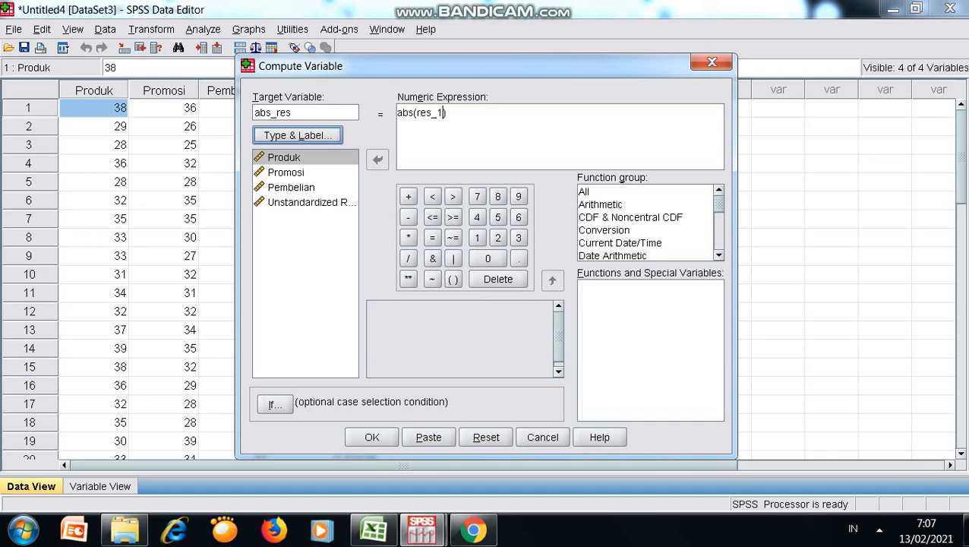
click(372, 437)
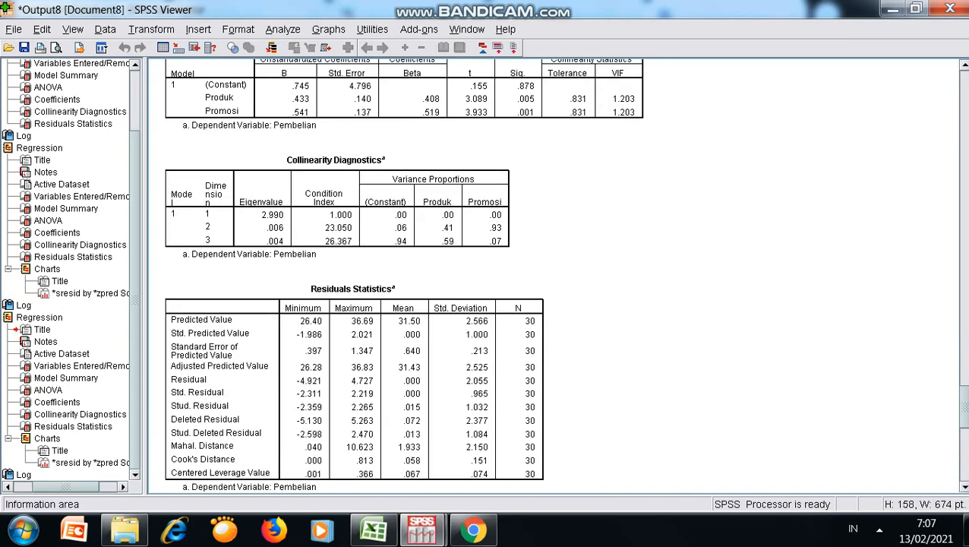
Open a linear regression on the dataset and replace the dependent variable Pembelian with Absolud Residual [abs_res].
click(422, 530)
click(342, 441)
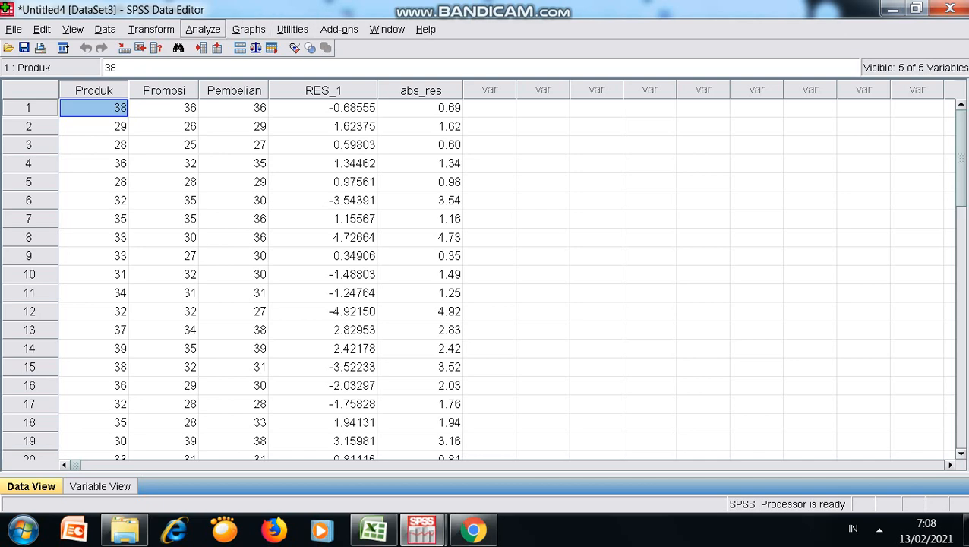
click(202, 29)
mouse_move(224, 187)
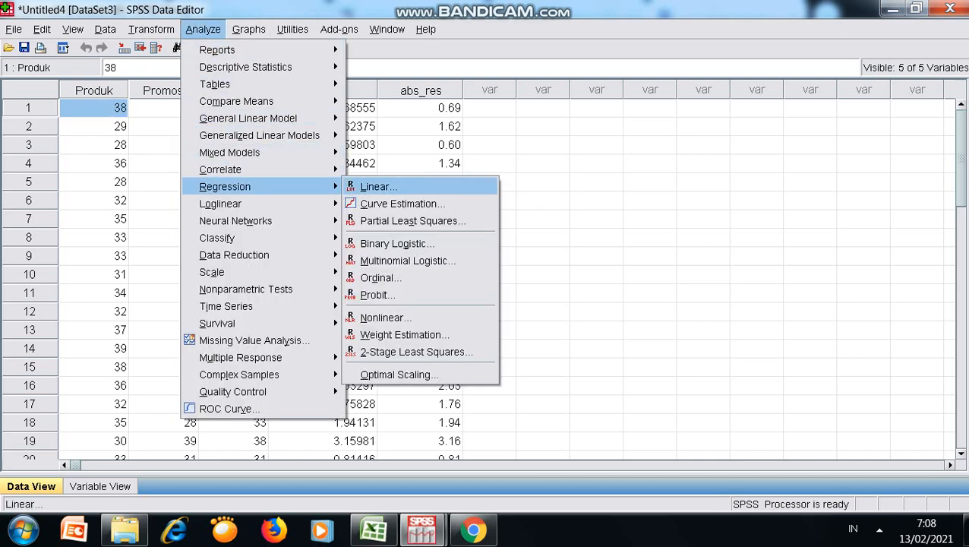
click(378, 187)
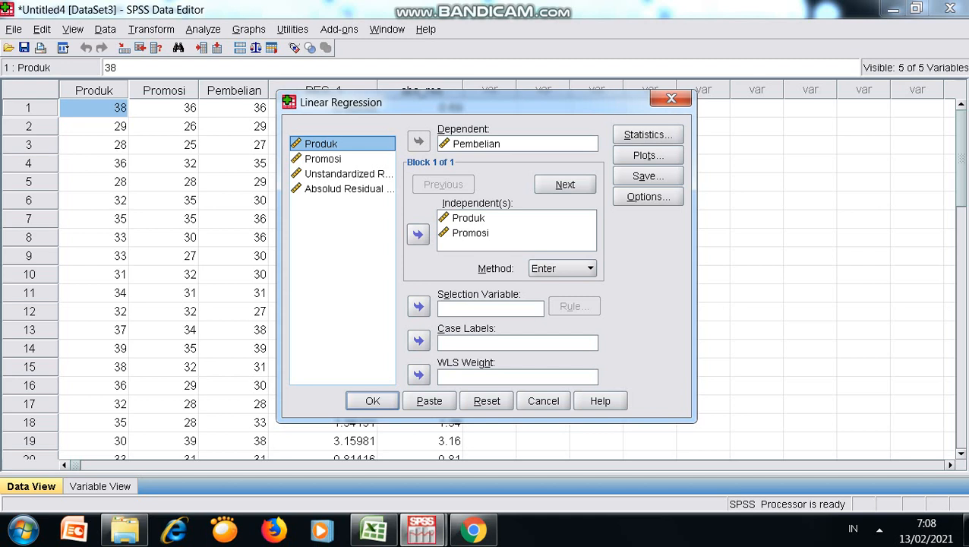
click(517, 144)
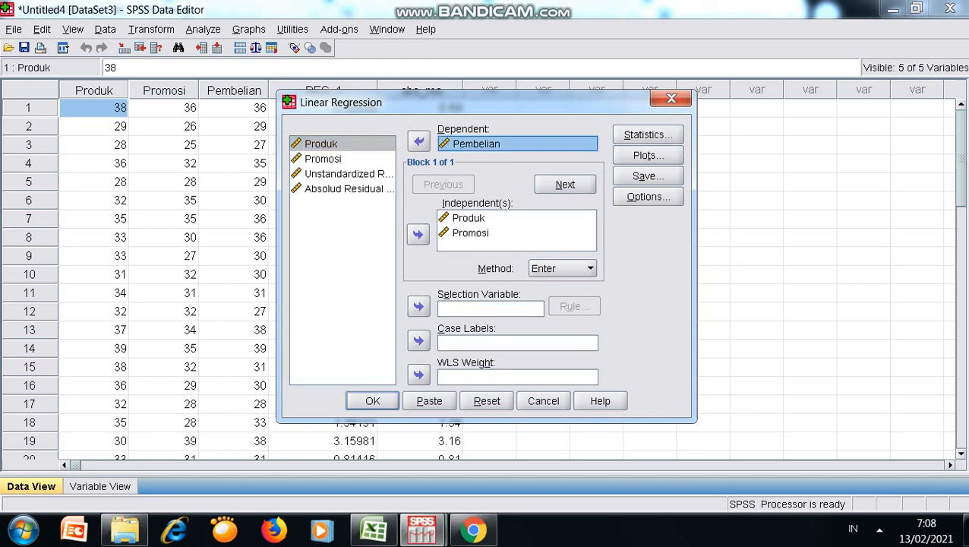
click(419, 142)
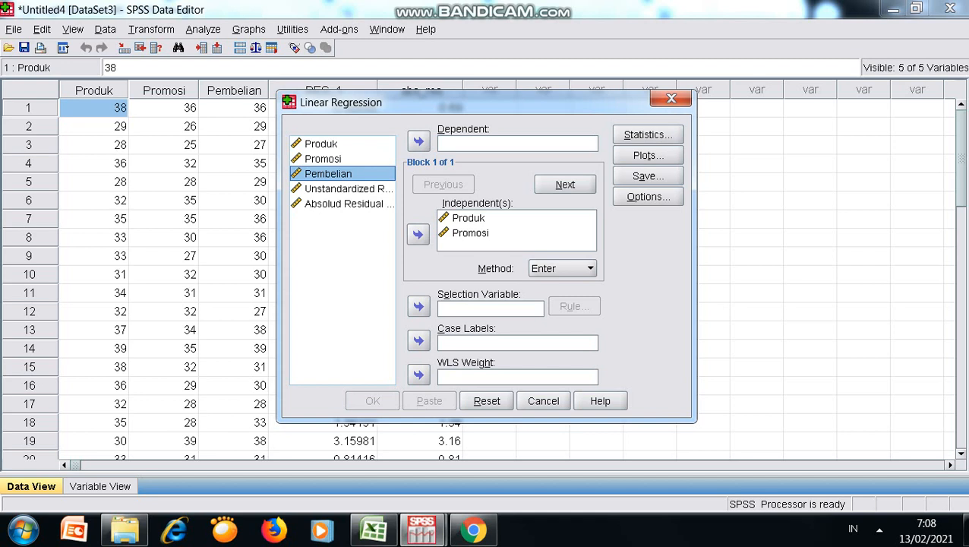
click(348, 204)
click(418, 141)
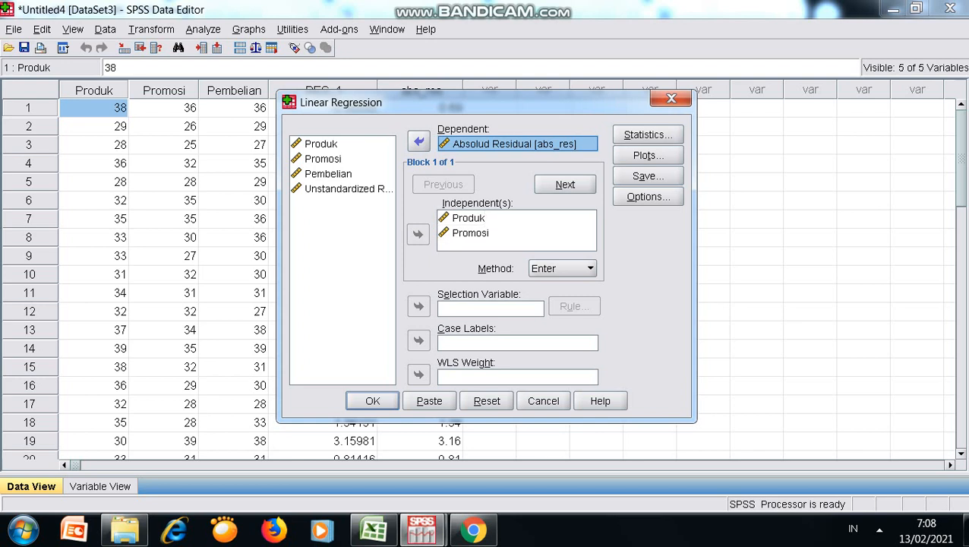
Run the Absolud Residual regression with Produk and Promosi re-entered as independent variables, and select the ANOVA table in its output.
click(469, 218)
key(ctrl+a)
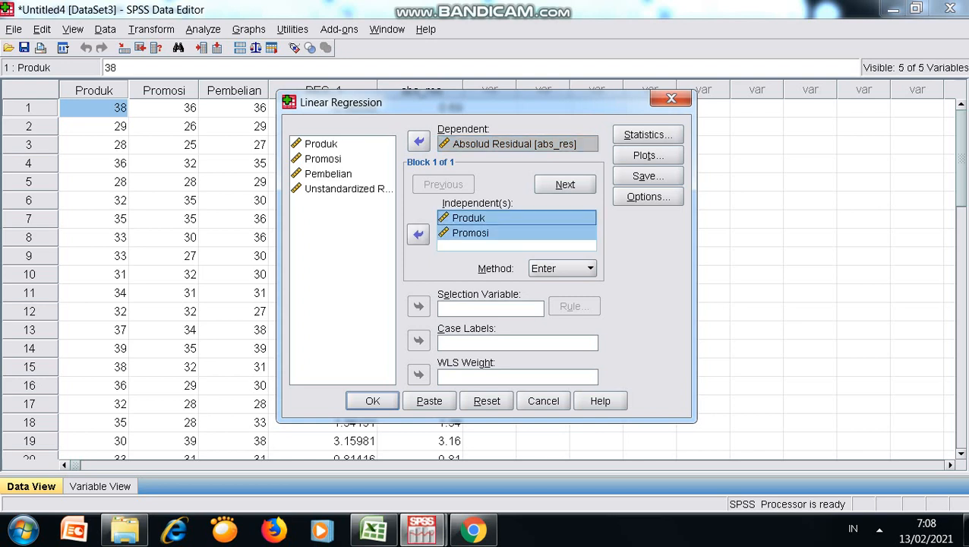
click(419, 235)
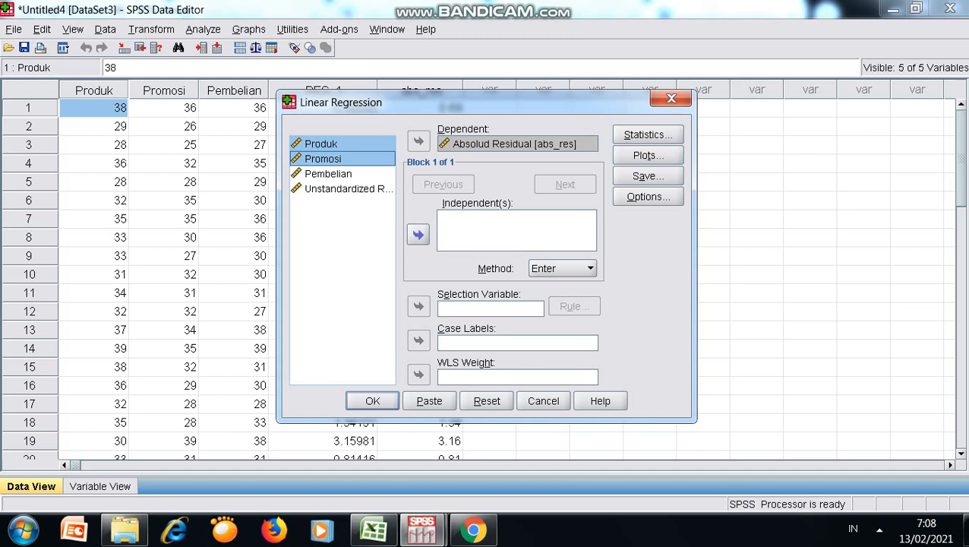
click(418, 234)
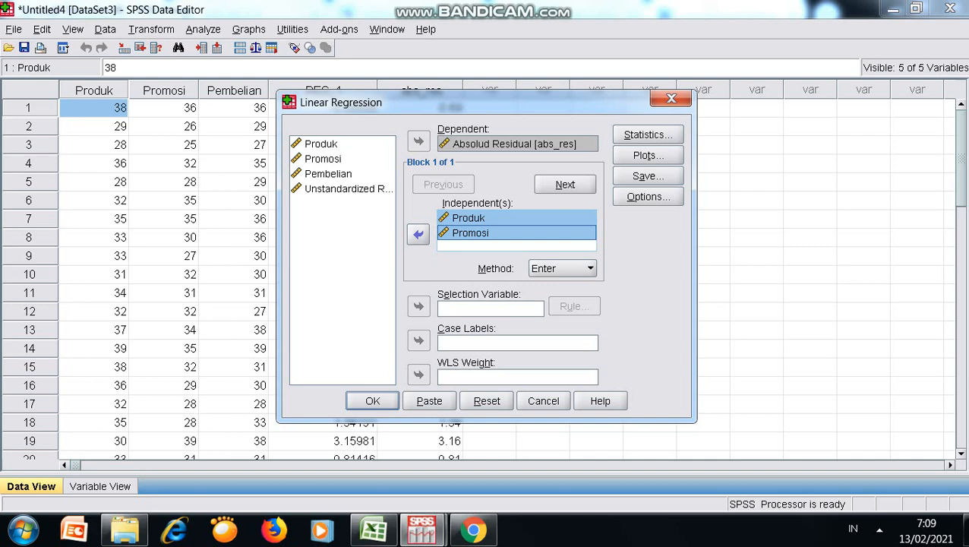
key(Return)
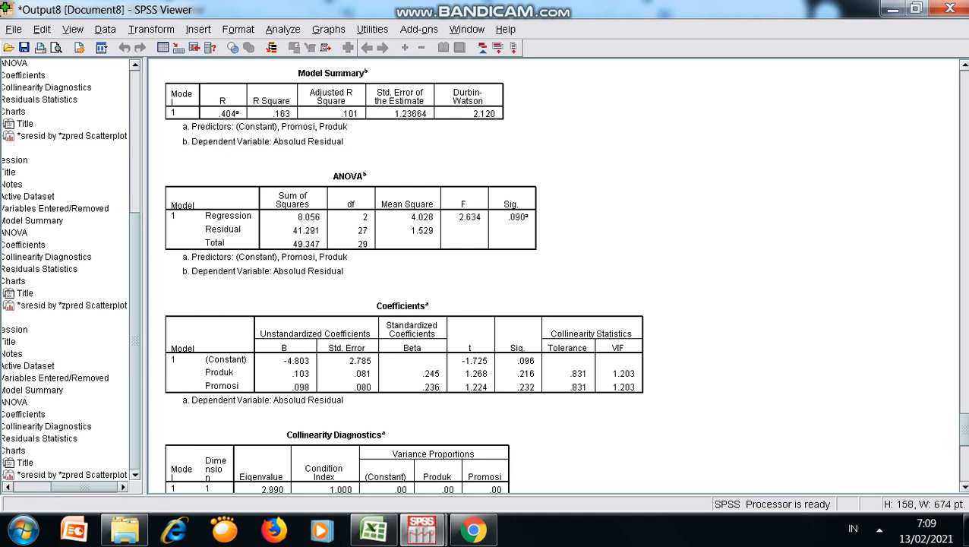
click(352, 224)
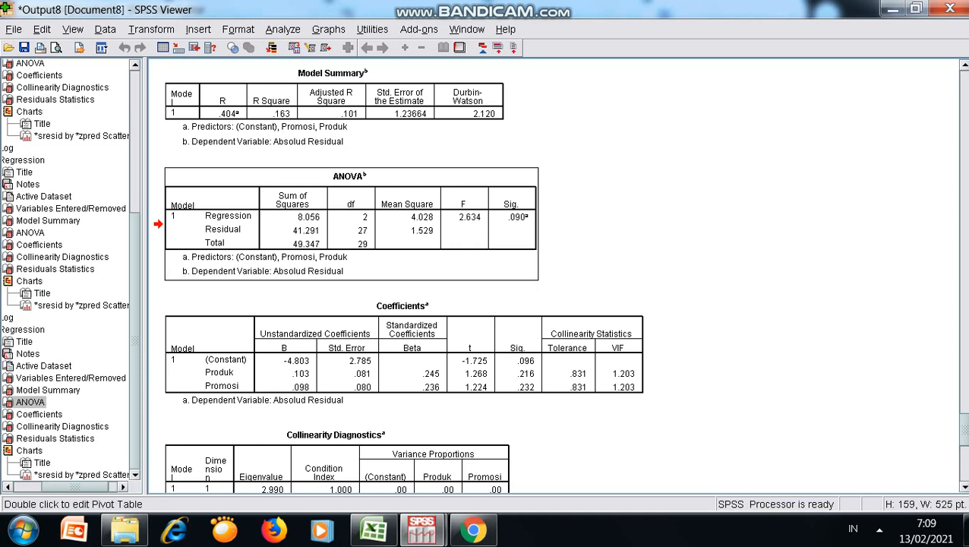